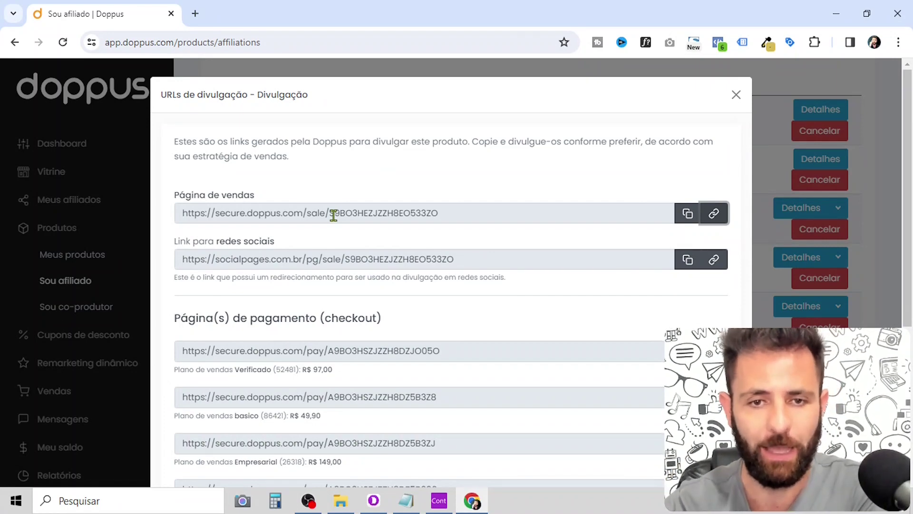
# Preview the social media link and the Verificado plan's checkout link of the Divulgação product, and close its promotion URLs.
pyautogui.click(718, 260)
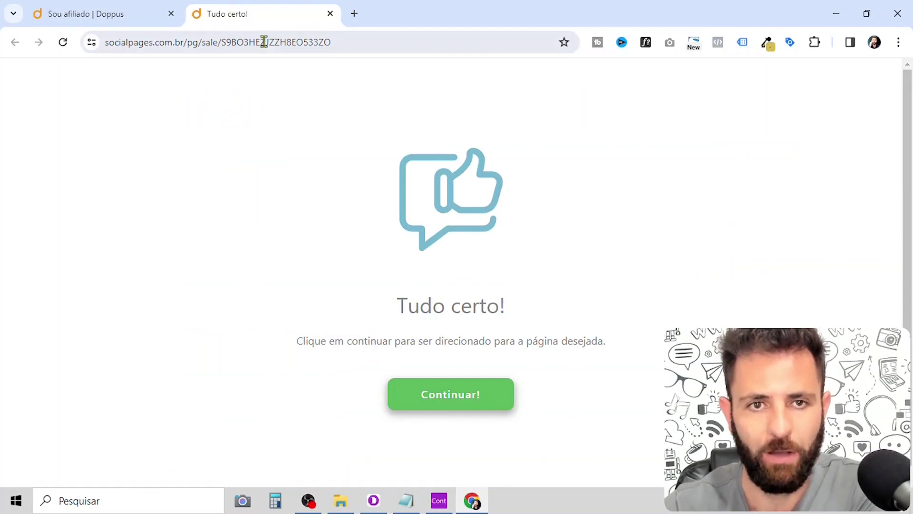
pyautogui.hotkey('ctrl', 'w')
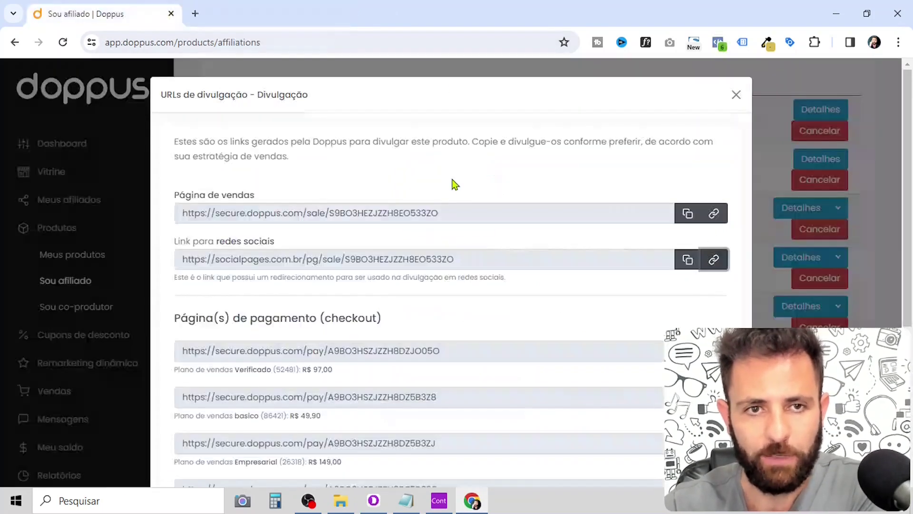
pyautogui.scroll(-3, 387, 286)
pyautogui.click(712, 224)
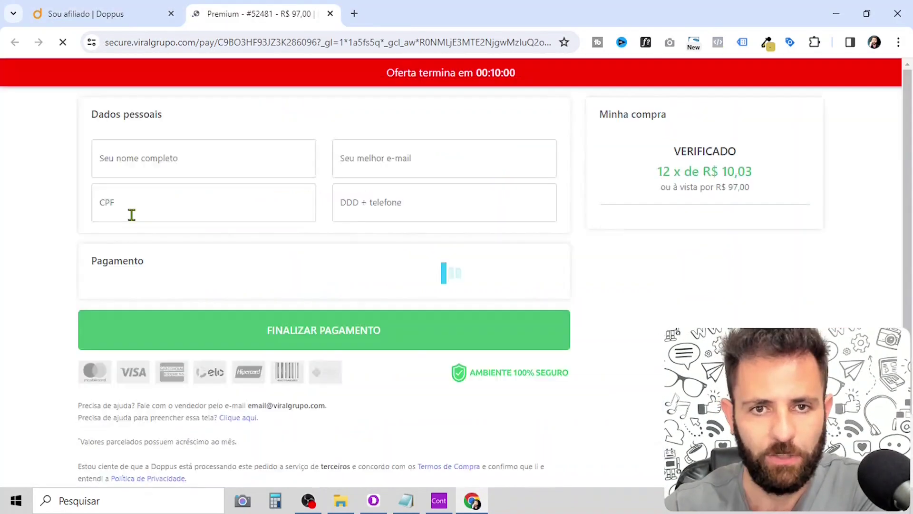
pyautogui.click(330, 14)
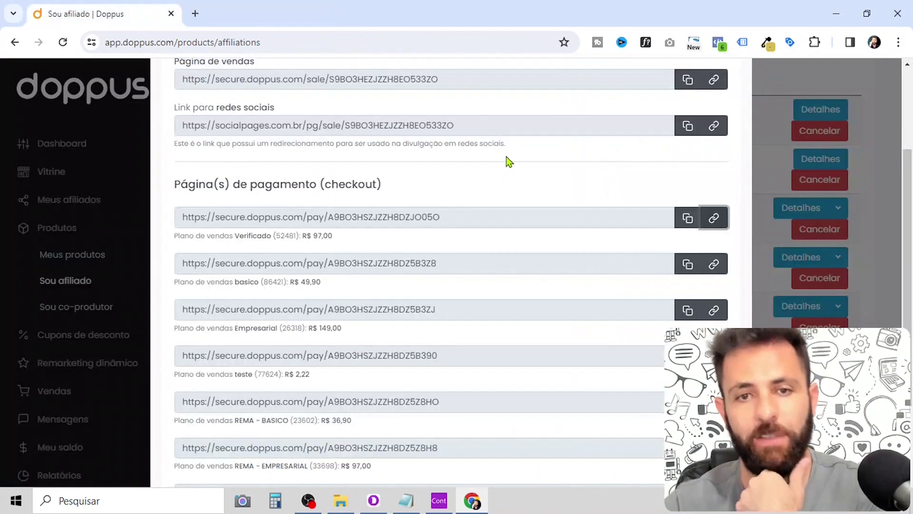
pyautogui.scroll(5, 505, 158)
pyautogui.click(739, 91)
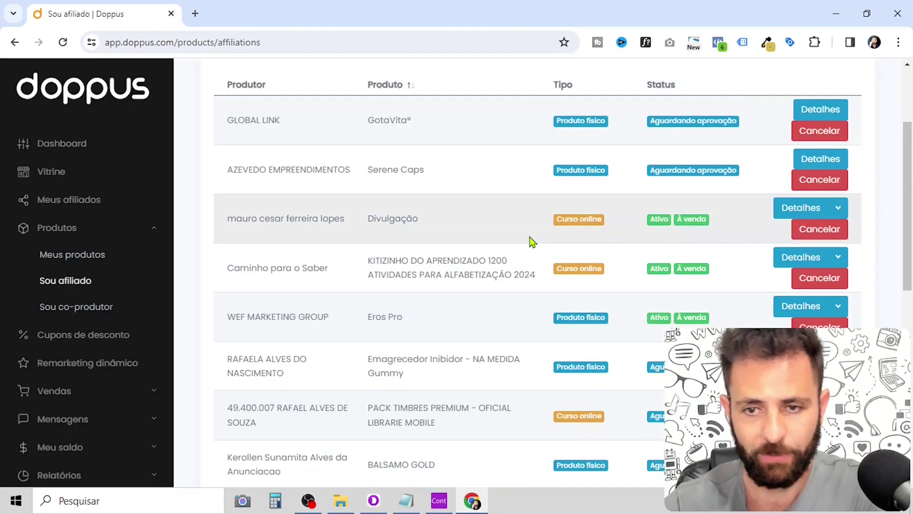
# Open the promotion URLs of the Cortes Lucrativos product and copy its sales page link.
pyautogui.scroll(-7, 667, 266)
pyautogui.scroll(-1, 667, 266)
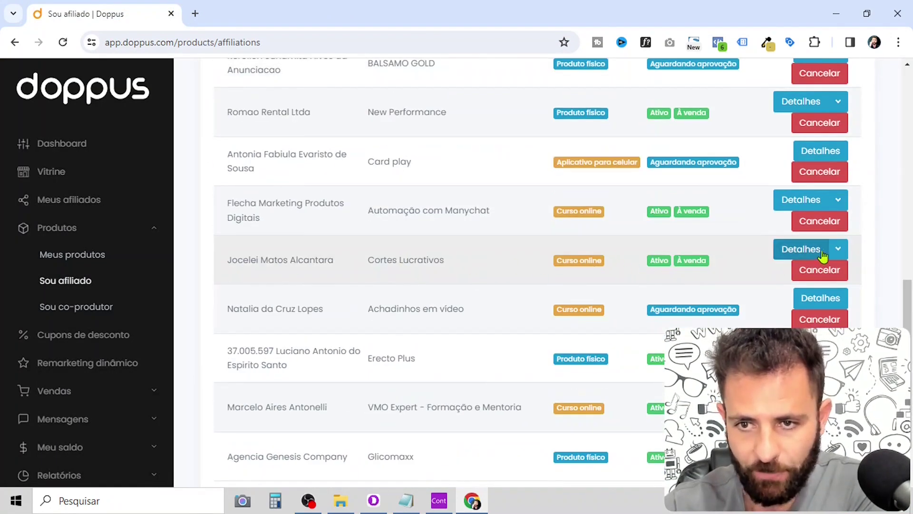
pyautogui.click(839, 249)
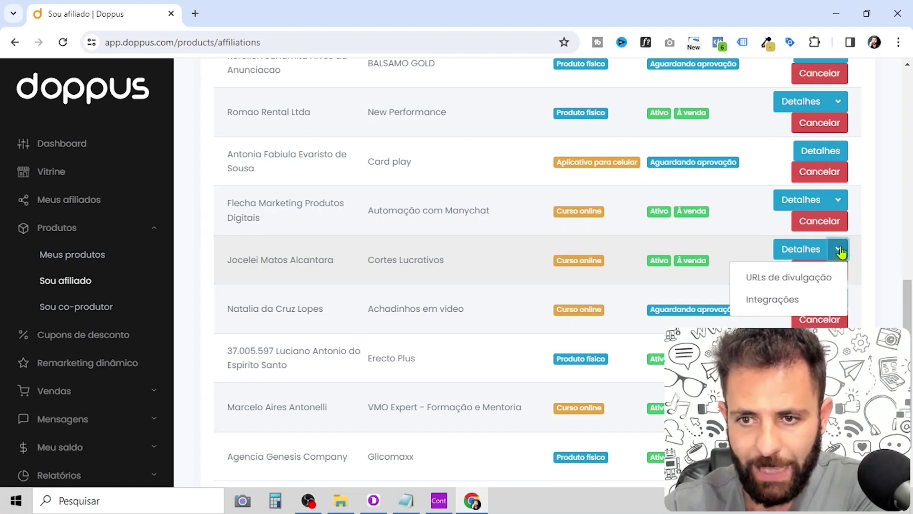
pyautogui.click(801, 276)
pyautogui.click(688, 213)
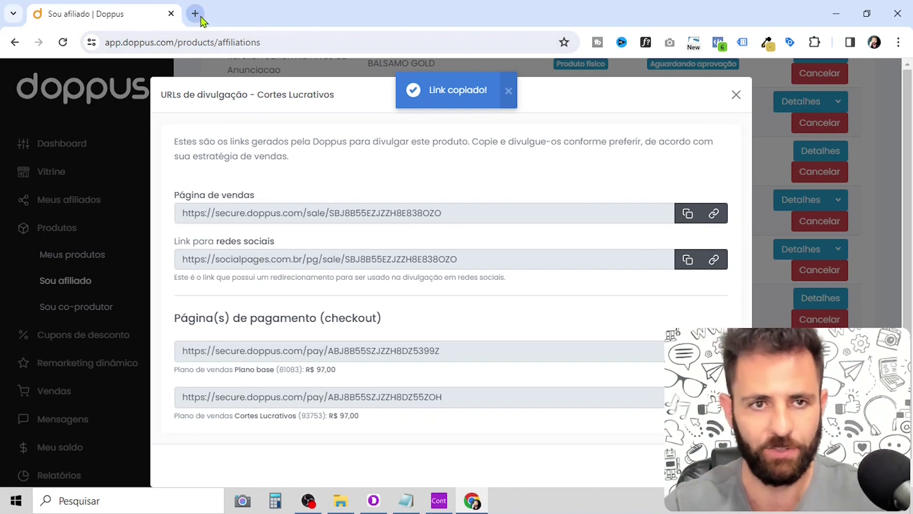
# Open the copied sales link in a new tab, look through the Cortes Lucrativos sales page and close the preview.
pyautogui.hotkey('ctrl', 't')
pyautogui.hotkey('ctrl', 'v')
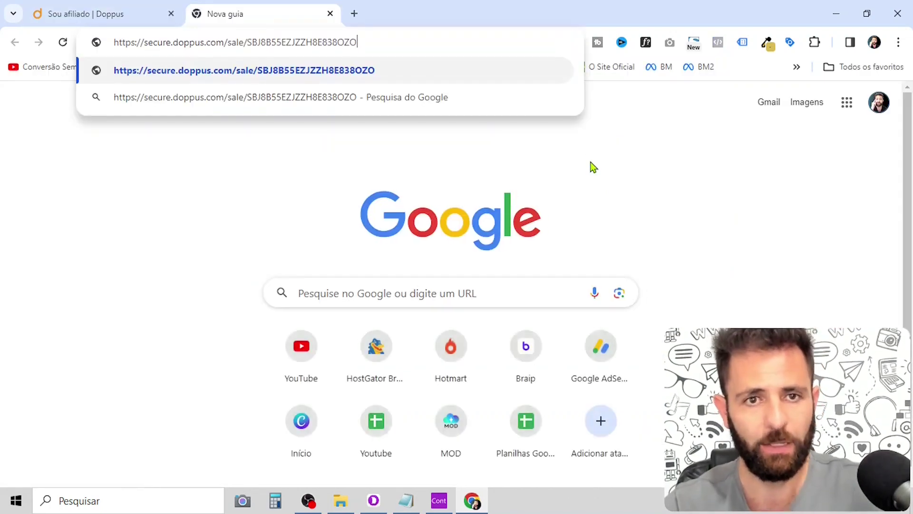
pyautogui.press('Return')
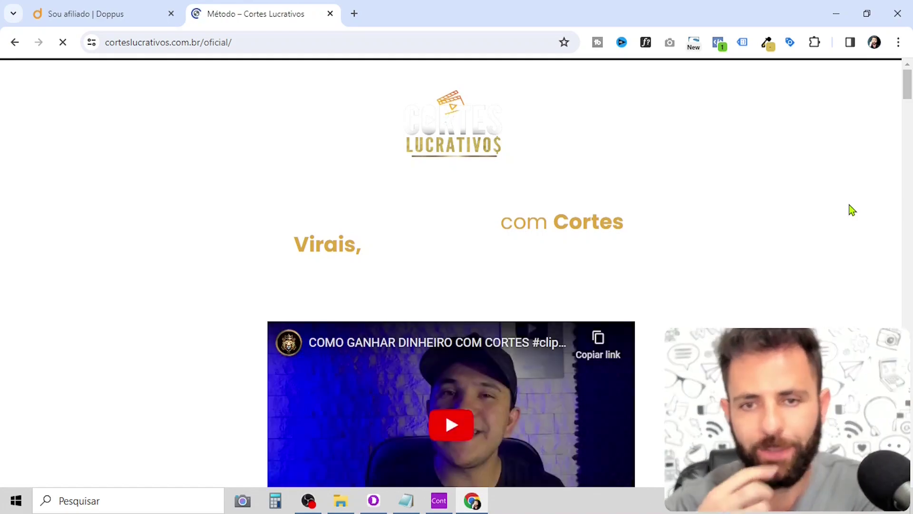
pyautogui.scroll(-15, 813, 224)
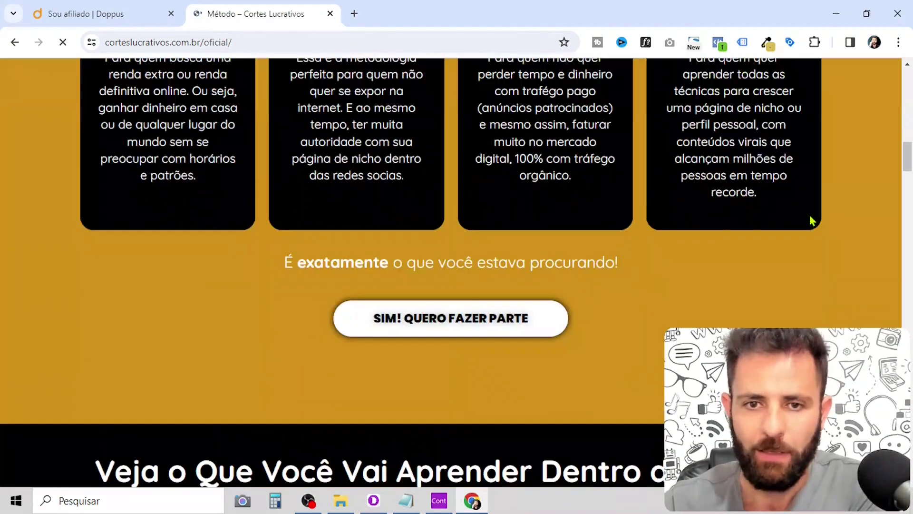
pyautogui.scroll(-10, 808, 219)
pyautogui.scroll(-8, 760, 259)
pyautogui.scroll(1, 762, 230)
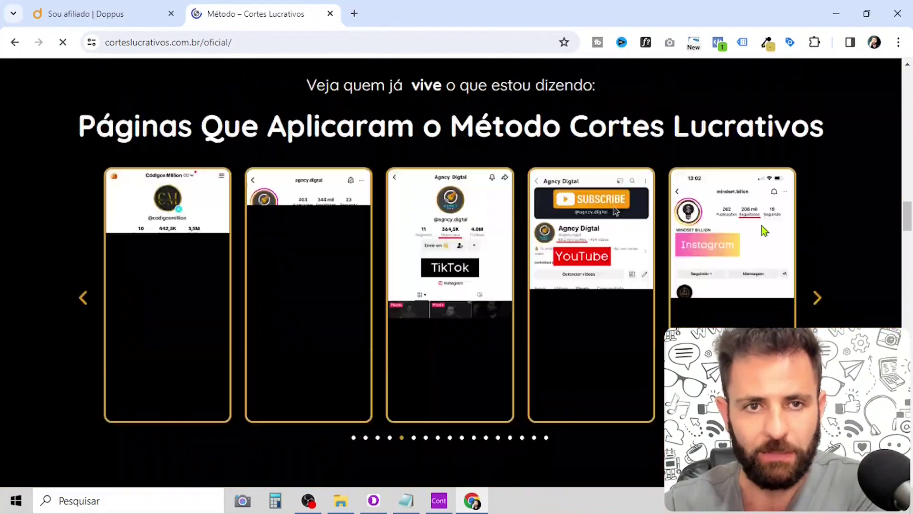
pyautogui.click(330, 14)
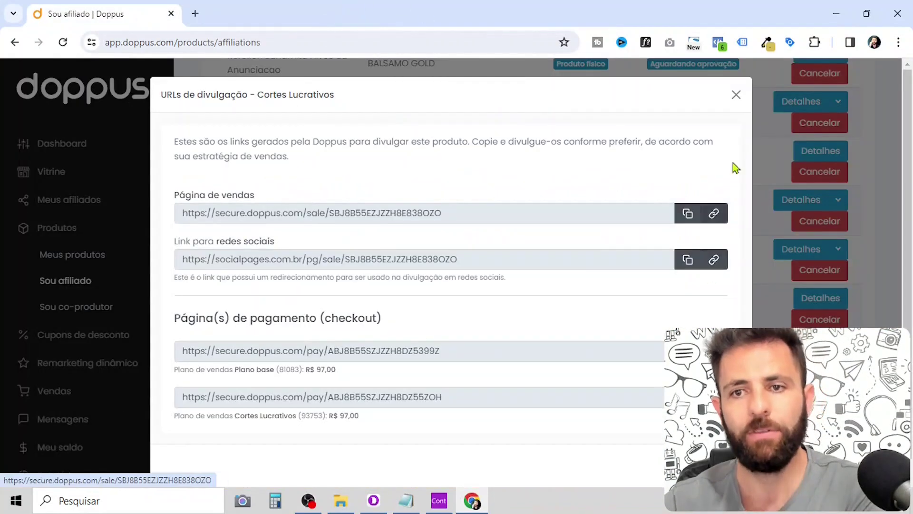
pyautogui.click(736, 95)
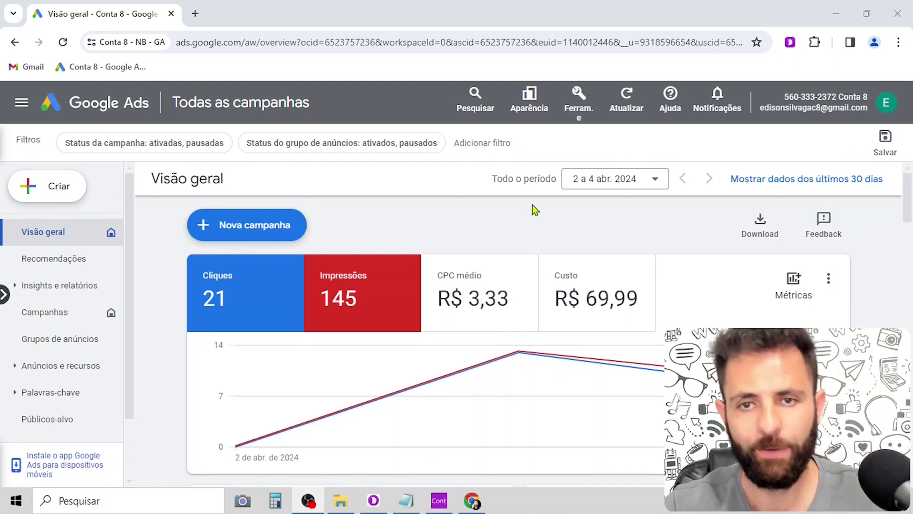
# Open the conversions summary in Google Ads.
pyautogui.click(583, 109)
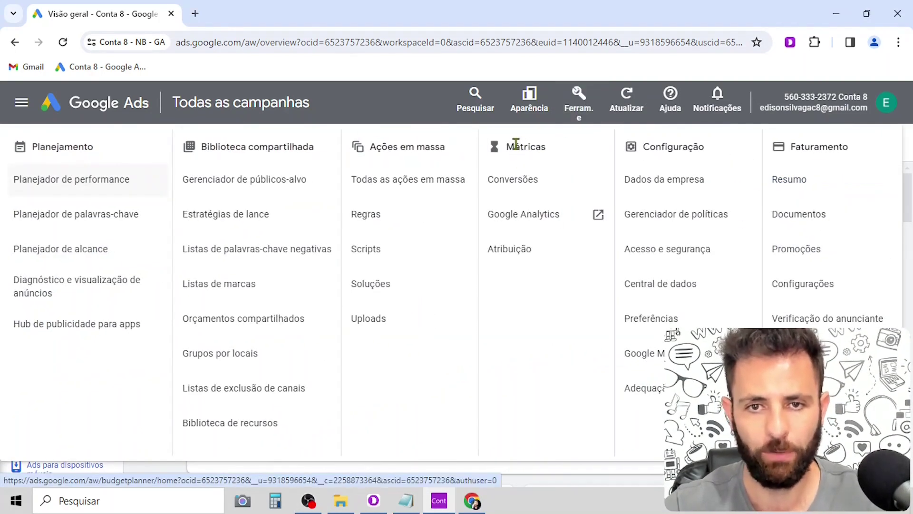
pyautogui.click(513, 180)
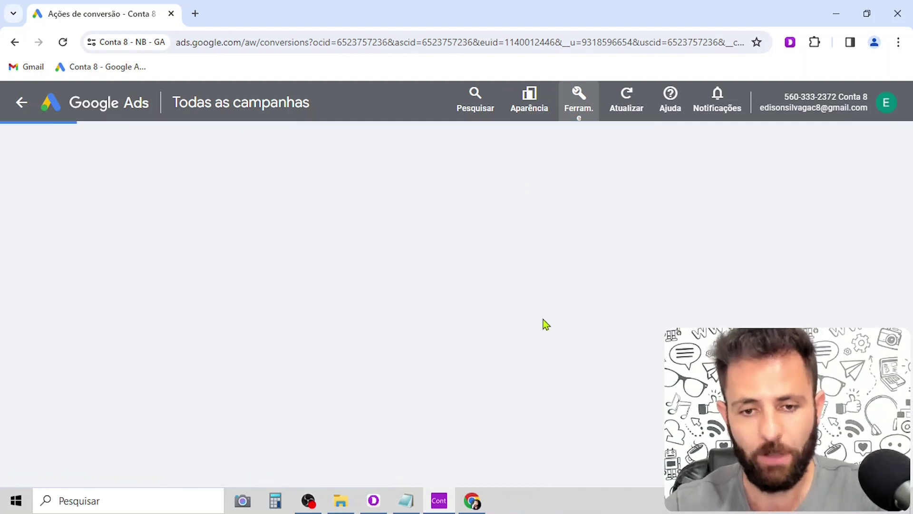
# Switch to Doppus, highlight the product name Cortes Lucrativos in the affiliations list and return to Google Ads.
pyautogui.click(482, 505)
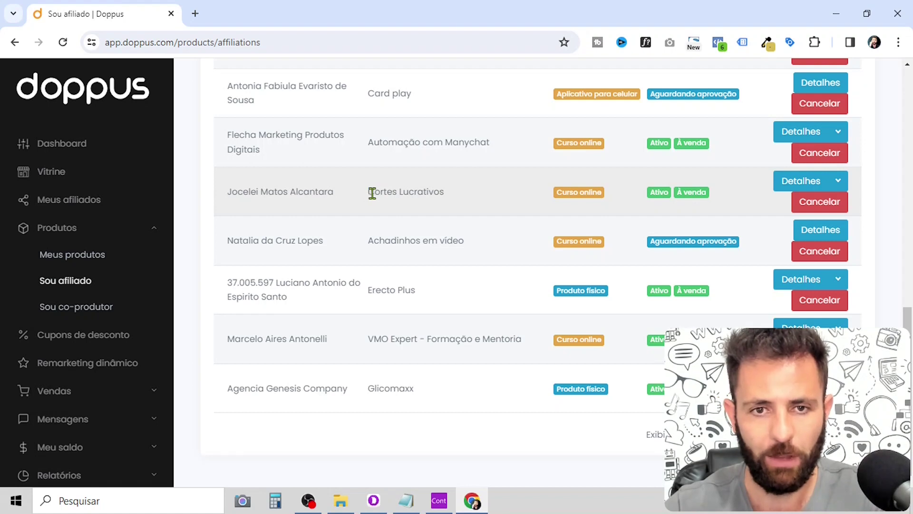
pyautogui.moveTo(370, 193); pyautogui.dragTo(452, 199)
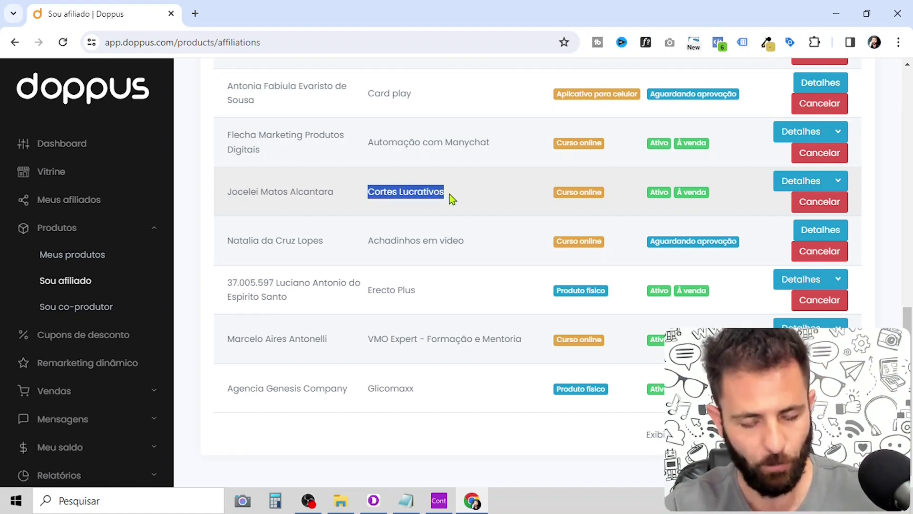
pyautogui.click(446, 502)
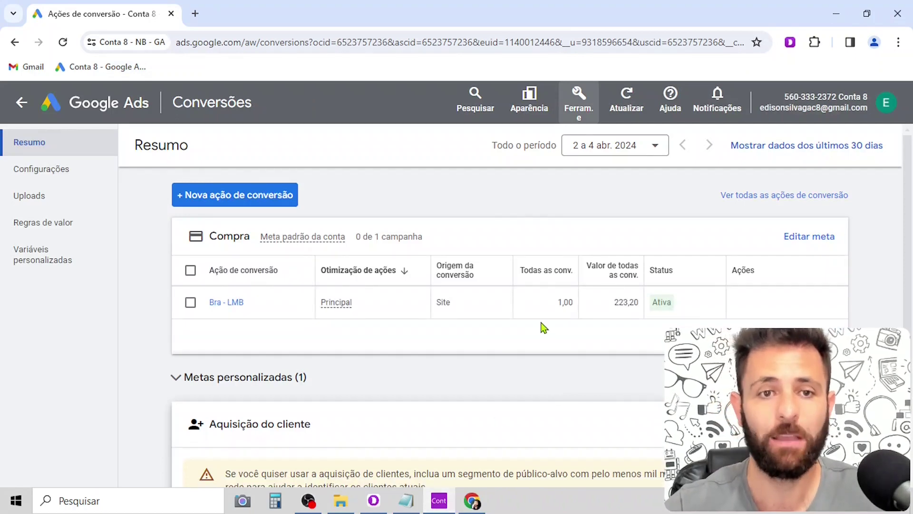
# Start a new website conversion action and enter the Cortes Lucrativos sales page link copied from Doppus as the site domain.
pyautogui.click(255, 201)
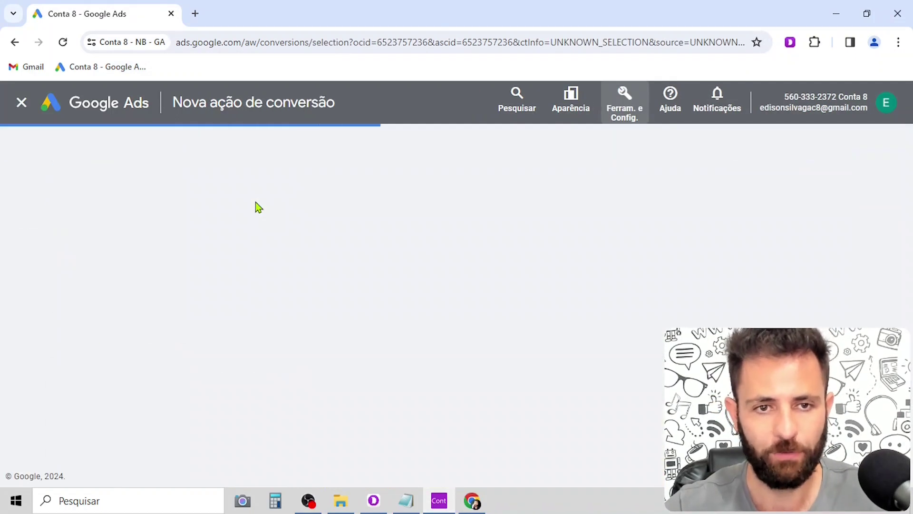
pyautogui.click(223, 280)
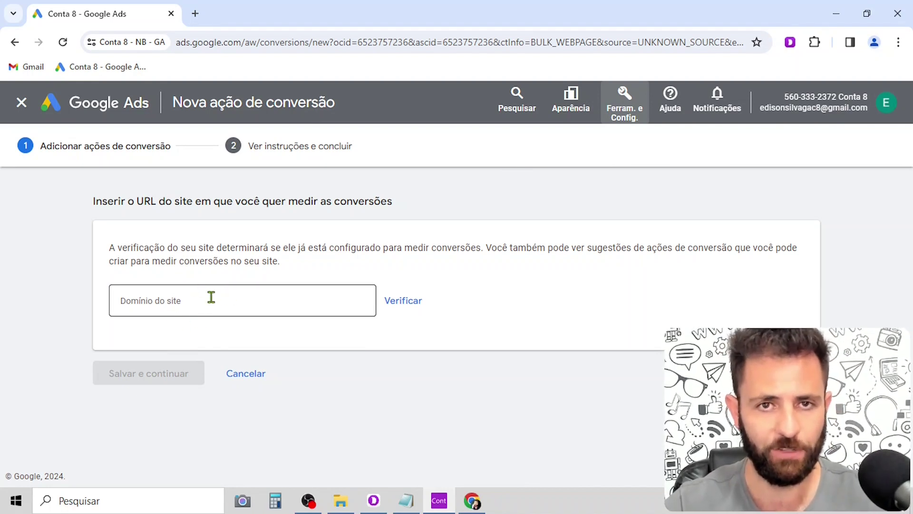
pyautogui.click(483, 500)
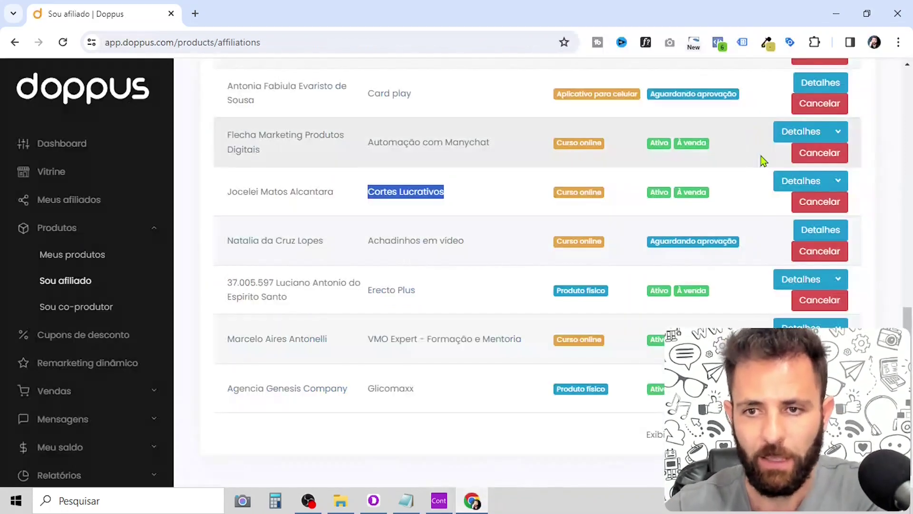
pyautogui.click(842, 188)
pyautogui.click(816, 210)
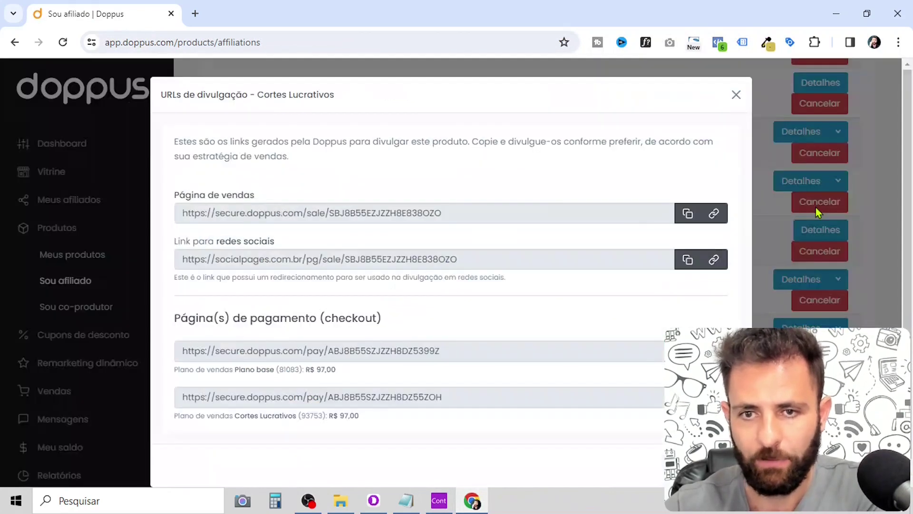
pyautogui.click(690, 220)
pyautogui.click(446, 505)
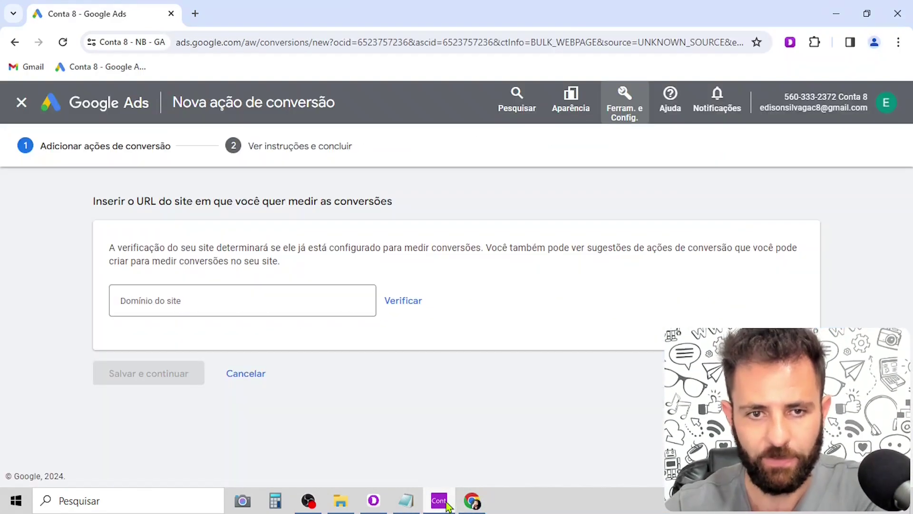
pyautogui.click(181, 302)
pyautogui.hotkey('ctrl', 'v')
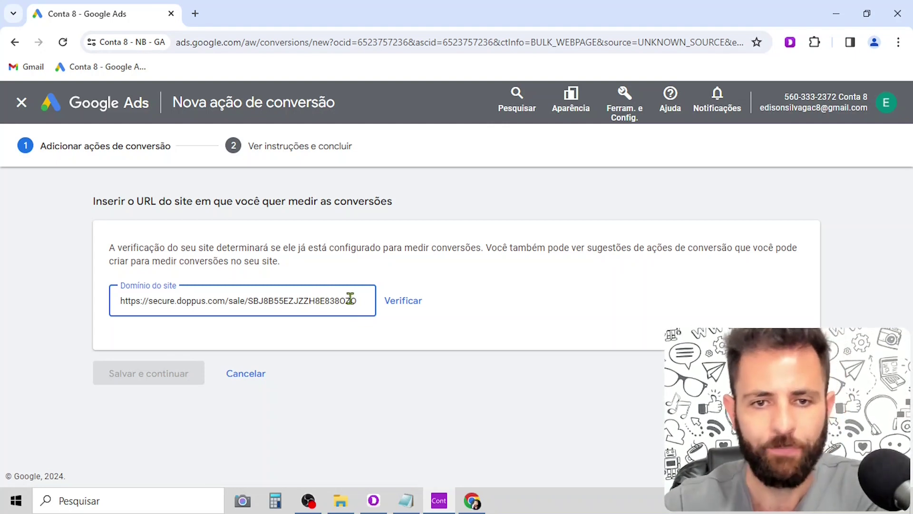
# Verify the site domain and apply the recommended address app.doppus.com/login.
pyautogui.click(395, 309)
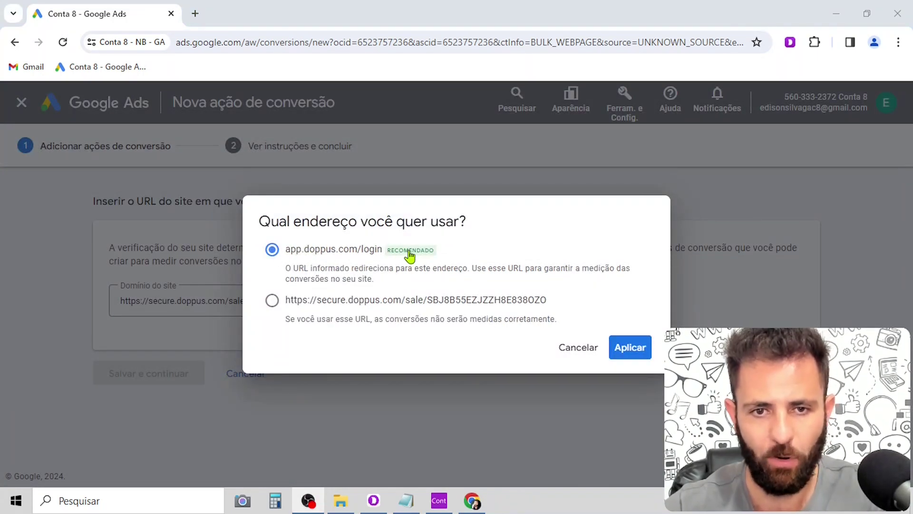
pyautogui.click(633, 349)
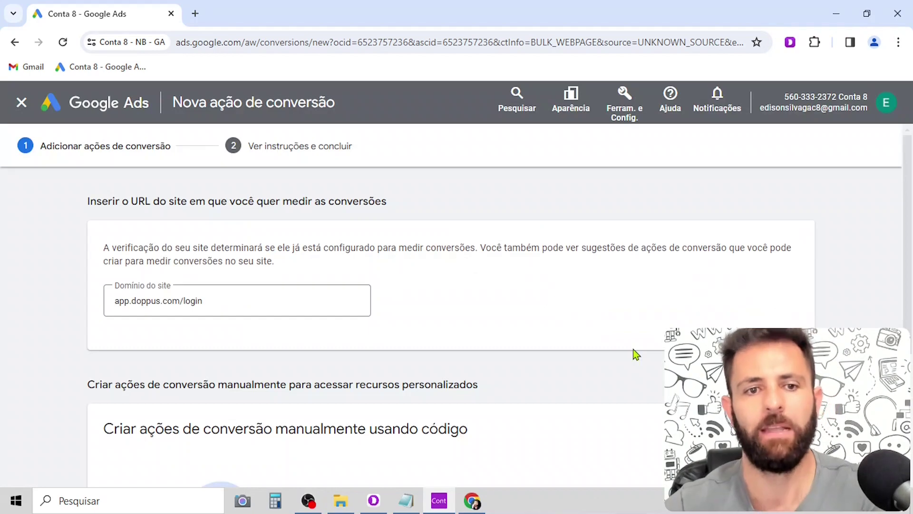
# Add a conversion action manually and set its goal category to Compra.
pyautogui.scroll(-4, 327, 306)
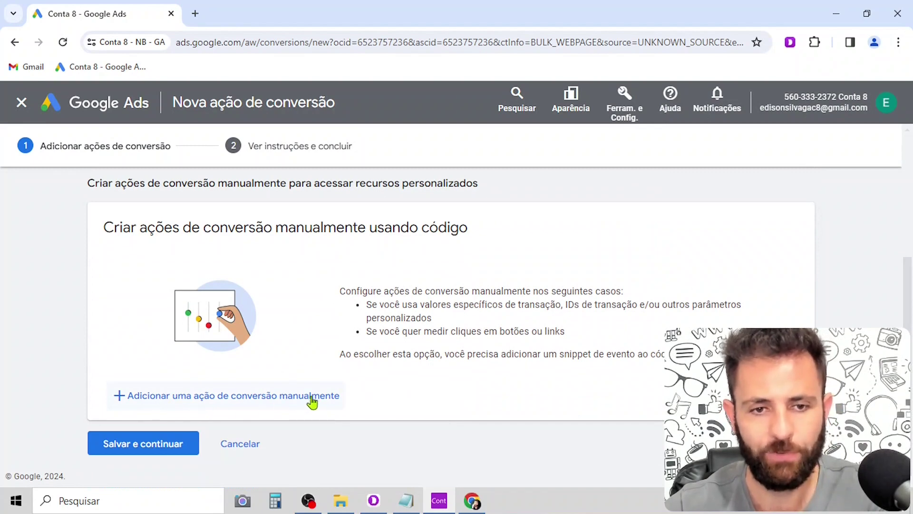
pyautogui.click(287, 399)
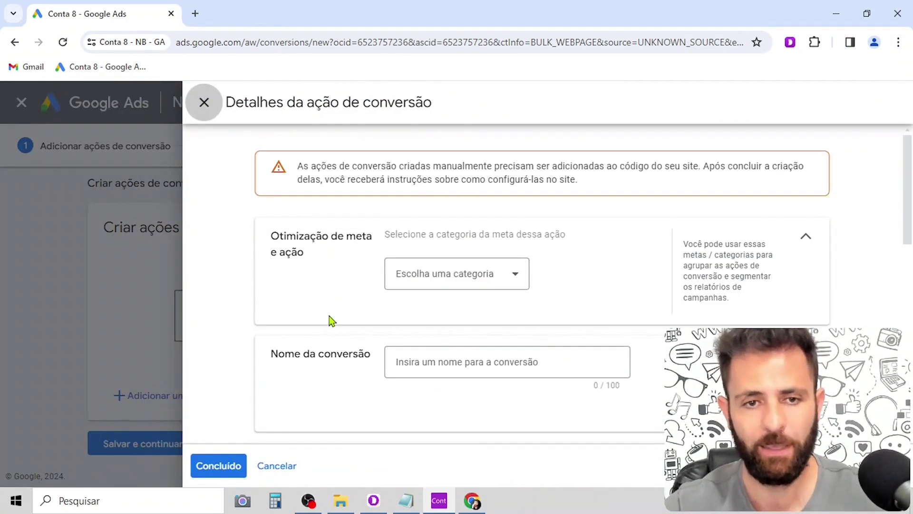
pyautogui.click(479, 281)
pyautogui.click(441, 280)
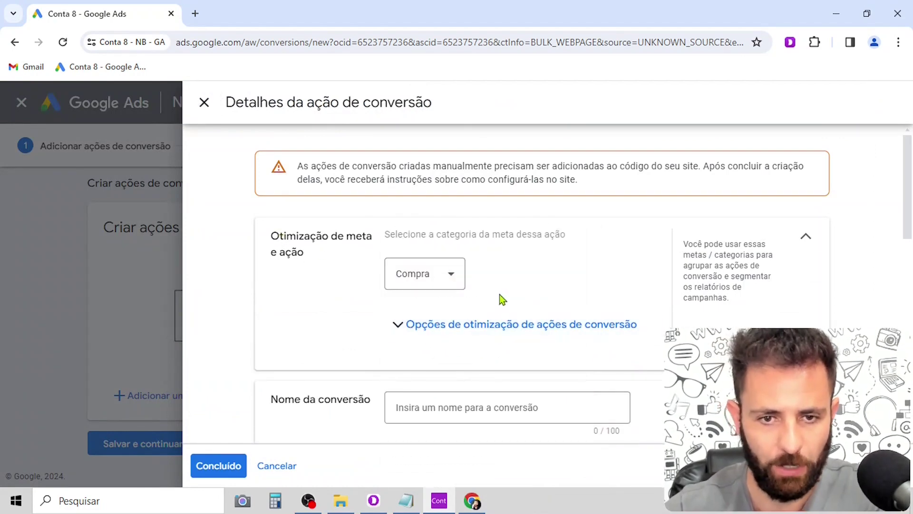
# Name the conversion action "Doppus - Cortes Lucrativos".
pyautogui.scroll(-3, 497, 300)
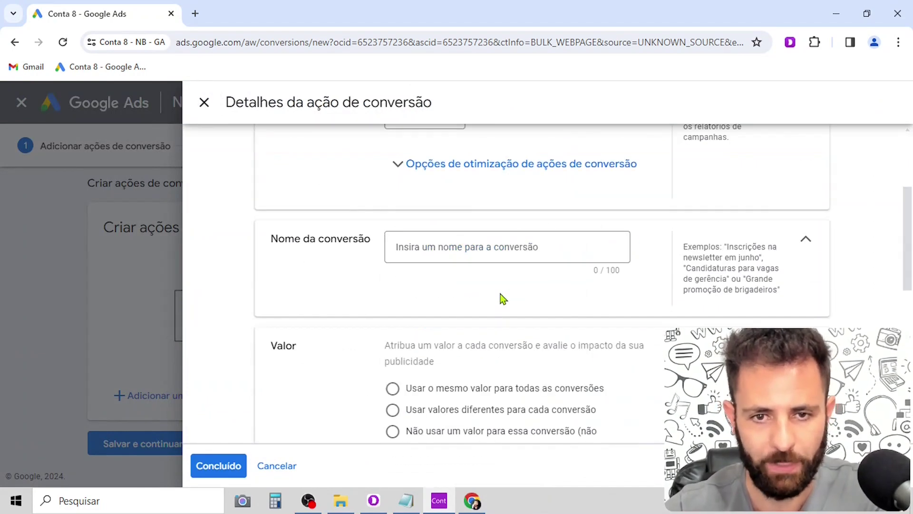
pyautogui.click(423, 251)
pyautogui.write('Dop')
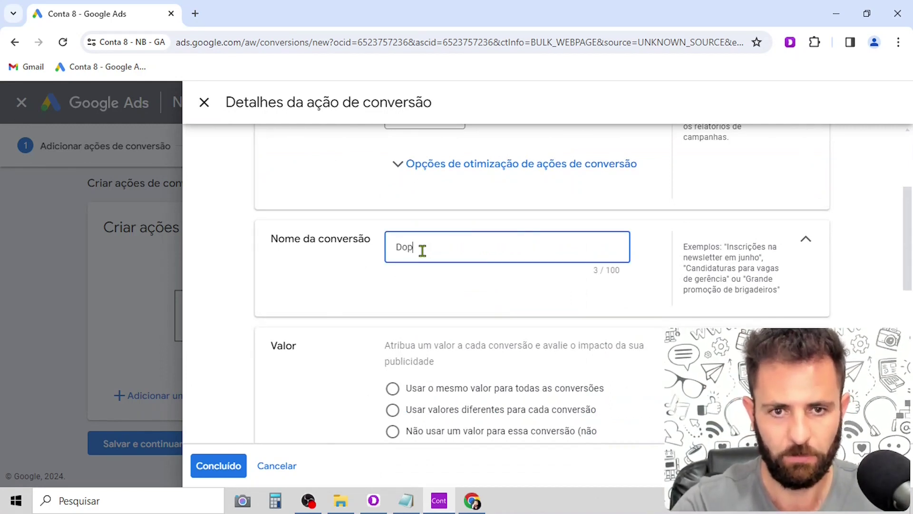
pyautogui.write('pus - Cortes Lucrativos')
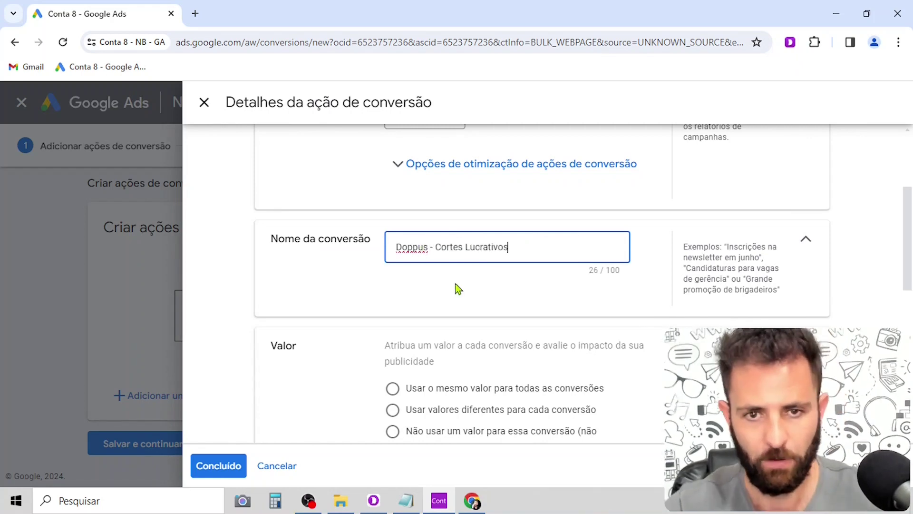
pyautogui.click(502, 290)
# Choose to use the same value for all conversions, in Brazilian reais.
pyautogui.scroll(-3, 497, 289)
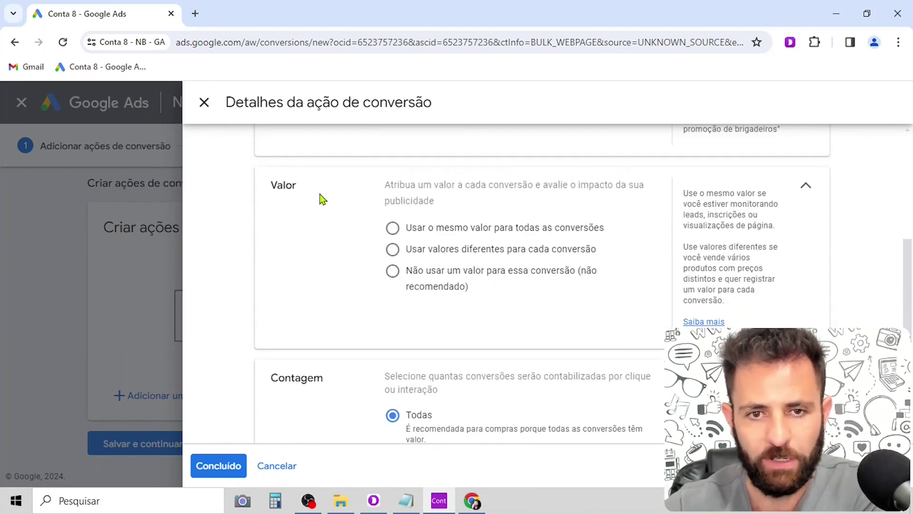
pyautogui.click(392, 229)
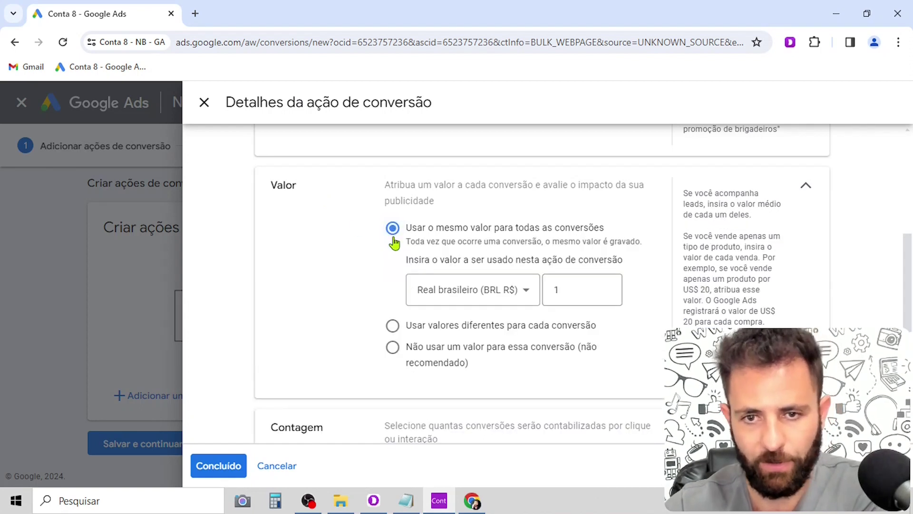
pyautogui.doubleClick(569, 291)
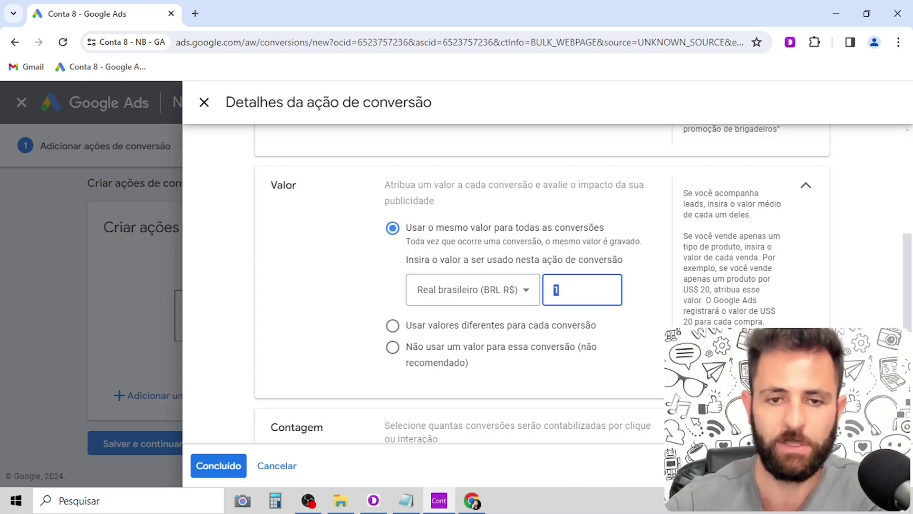
# Switch to Doppus and open the Cortes Lucrativos product details to check its maximum price and affiliate commission.
pyautogui.click(471, 500)
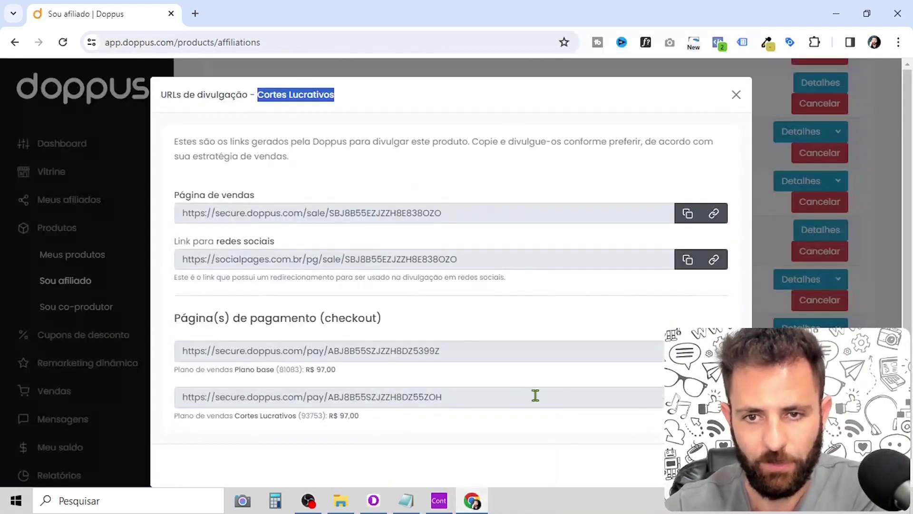
pyautogui.click(736, 95)
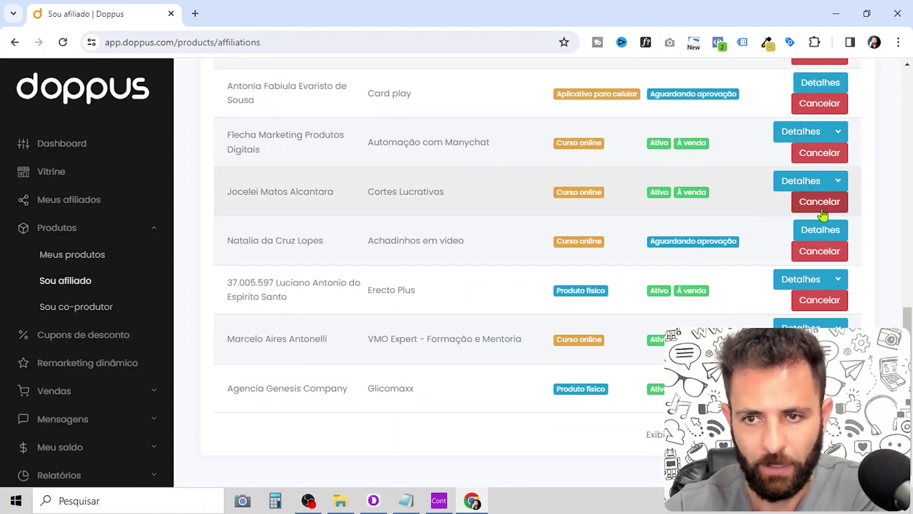
pyautogui.click(814, 181)
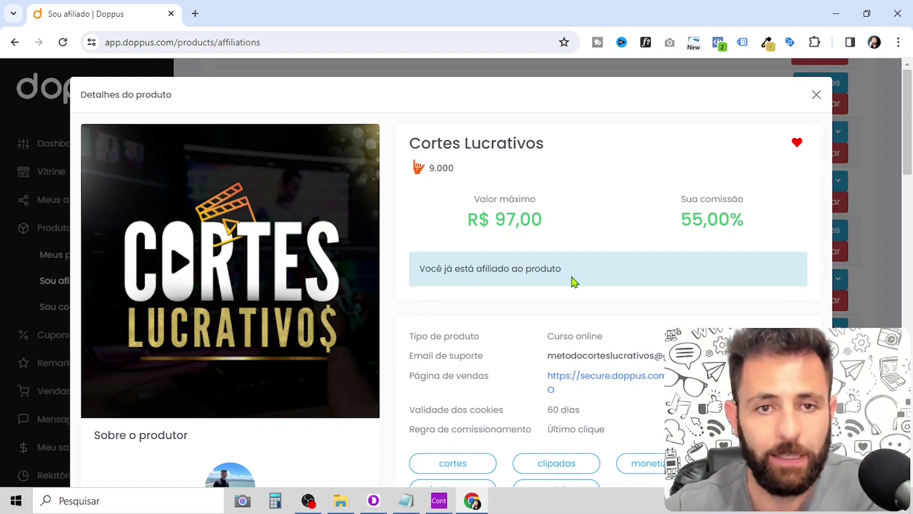
# Back in Google Ads, set the conversion value to 53,35 BRL and complete the conversion details with the count kept at Todas.
pyautogui.hotkey('alt', 'Tab')
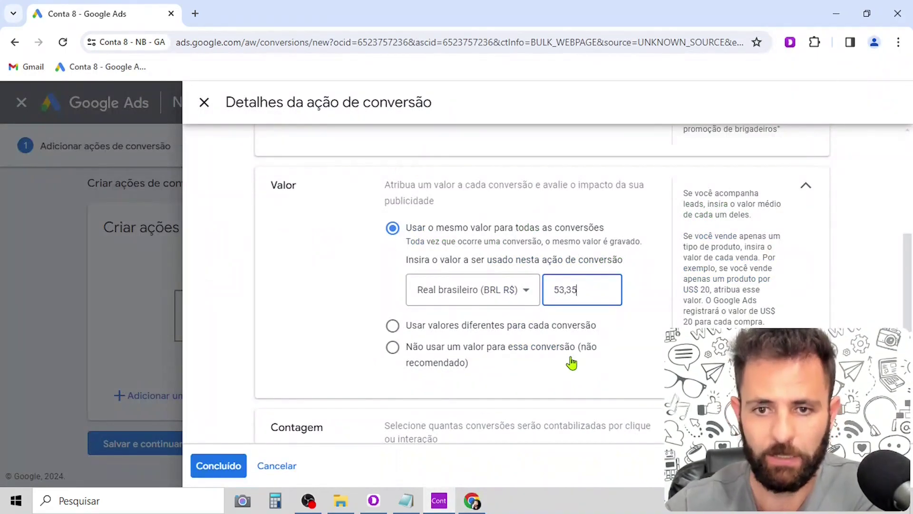
pyautogui.click(675, 376)
pyautogui.scroll(-3, 551, 280)
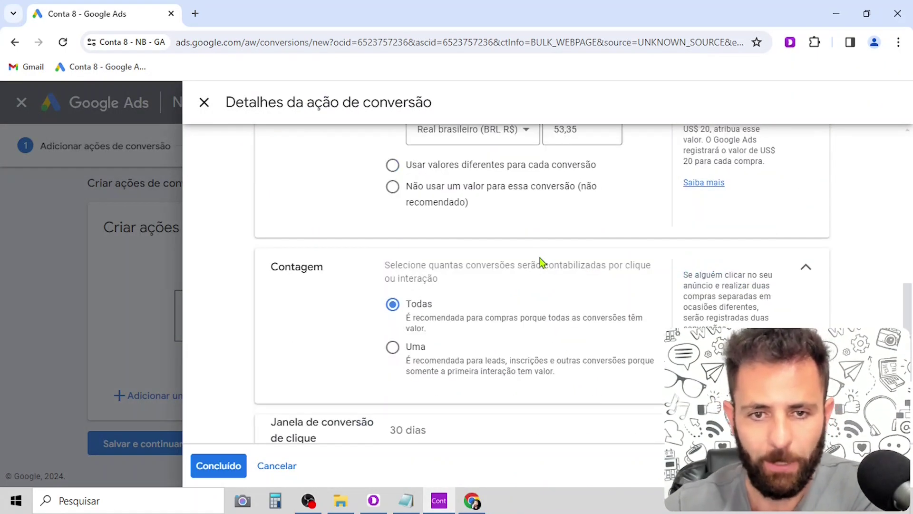
pyautogui.scroll(-3, 504, 266)
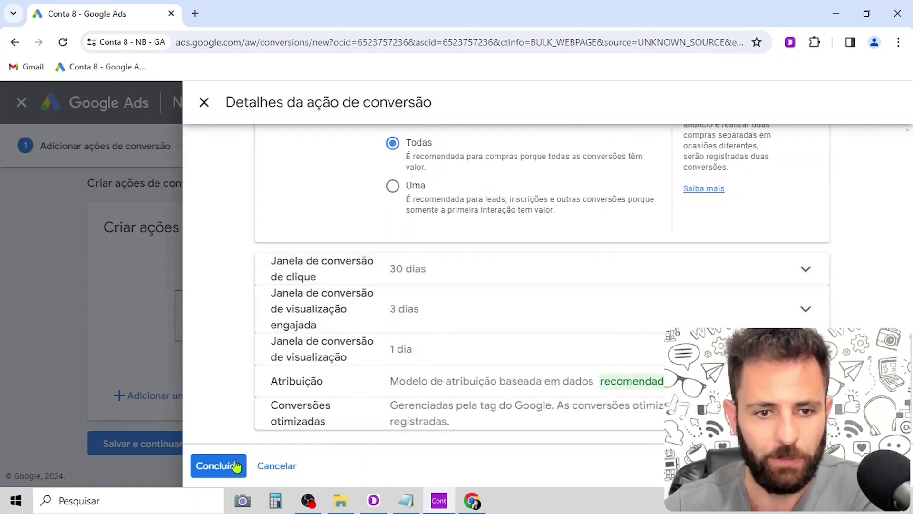
pyautogui.click(219, 466)
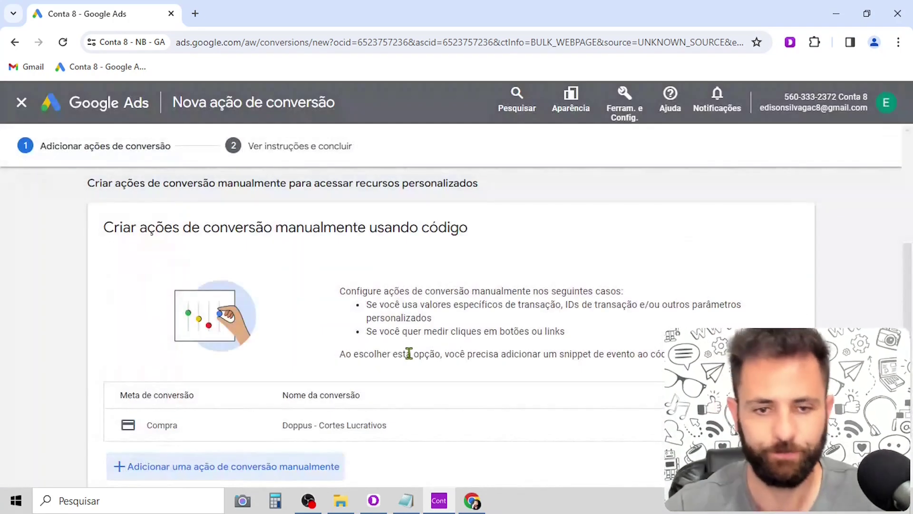
# Save the conversion action, view its event snippet for page load and copy the snippet code.
pyautogui.scroll(-2, 409, 352)
pyautogui.click(182, 453)
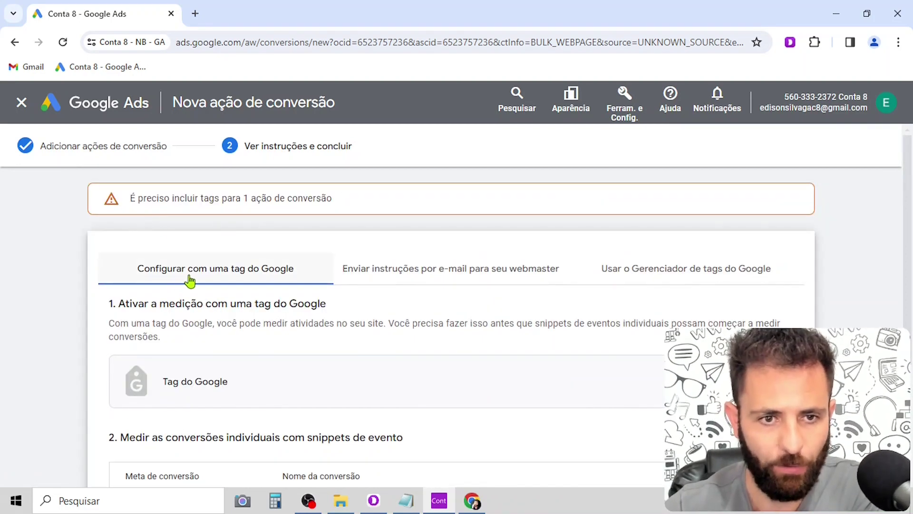
pyautogui.scroll(-4, 310, 269)
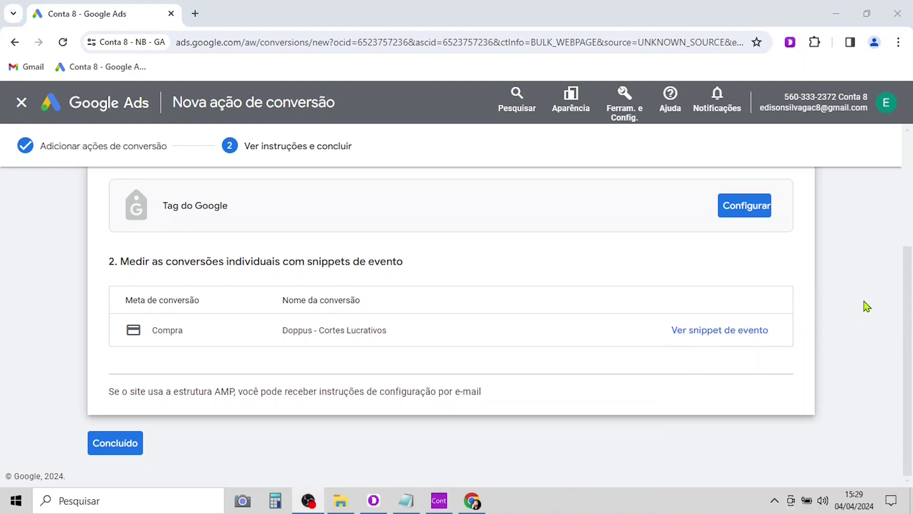
pyautogui.click(704, 341)
pyautogui.scroll(-2, 372, 304)
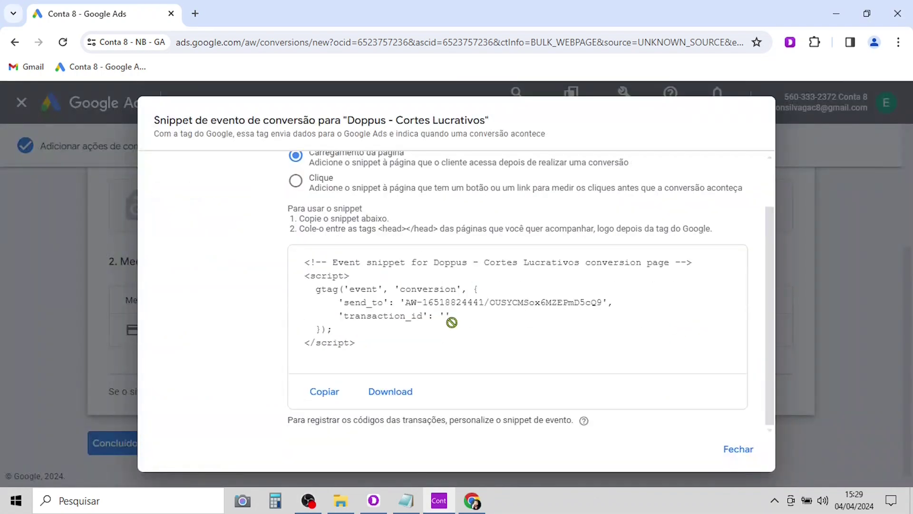
pyautogui.scroll(2, 371, 304)
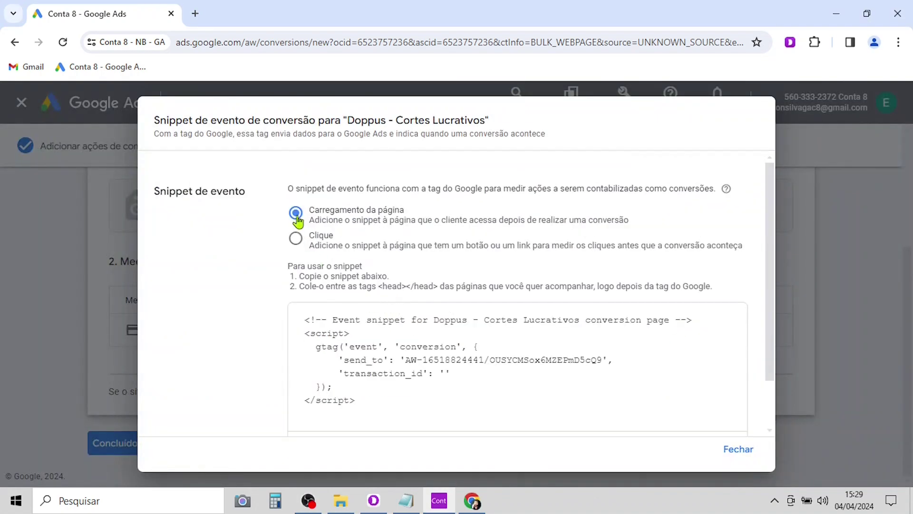
pyautogui.scroll(-2, 451, 257)
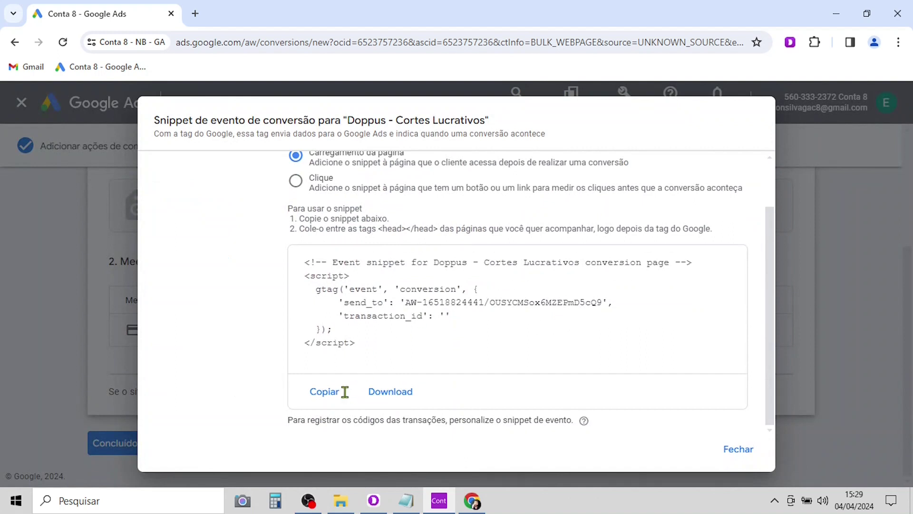
pyautogui.click(332, 397)
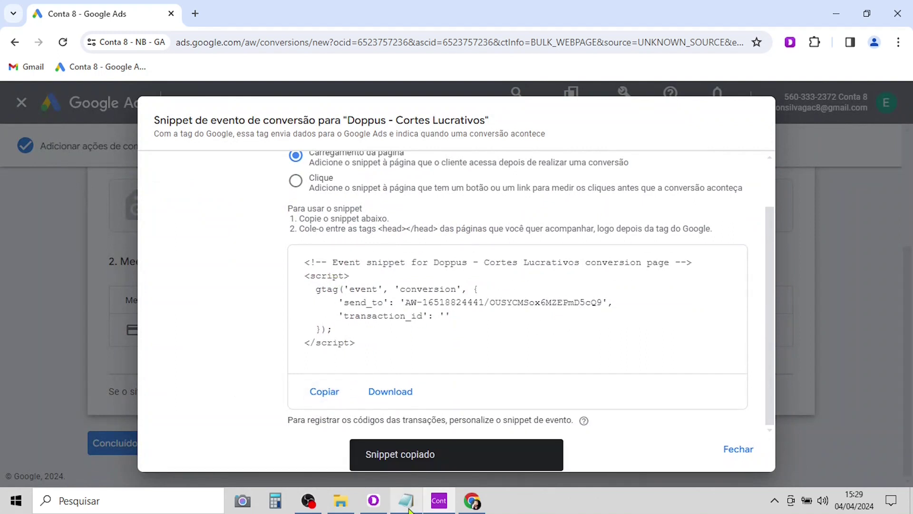
# Paste the event snippet into a blank maximized Notepad document and enlarge the text to 270%.
pyautogui.click(408, 505)
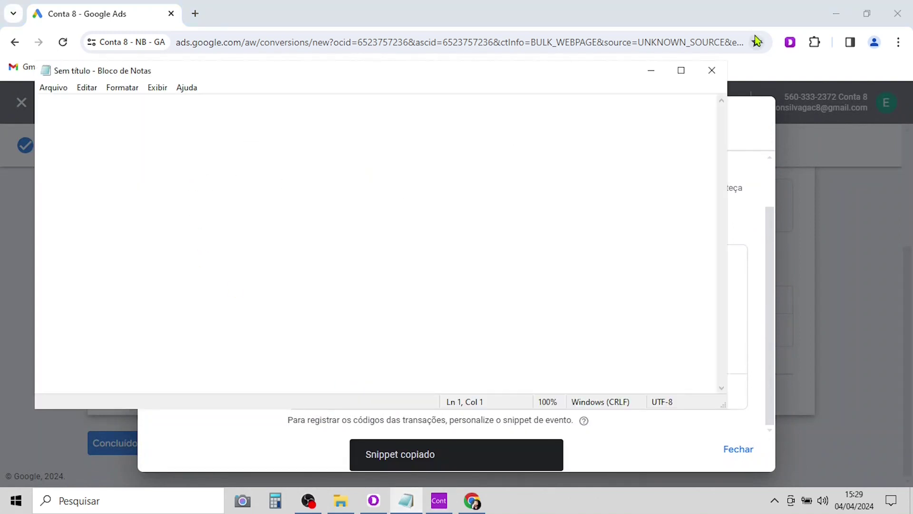
pyautogui.click(681, 70)
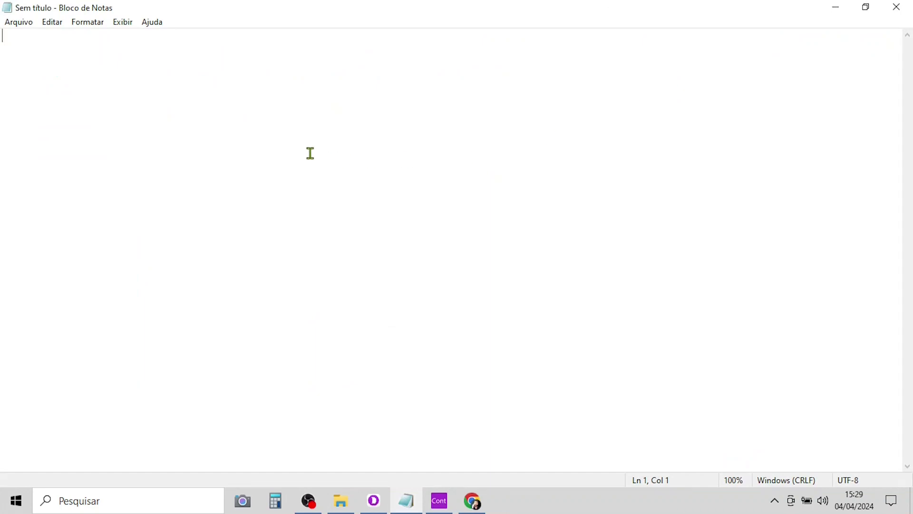
pyautogui.hotkey('ctrl', 'v')
pyautogui.scroll(17, 512, 240)
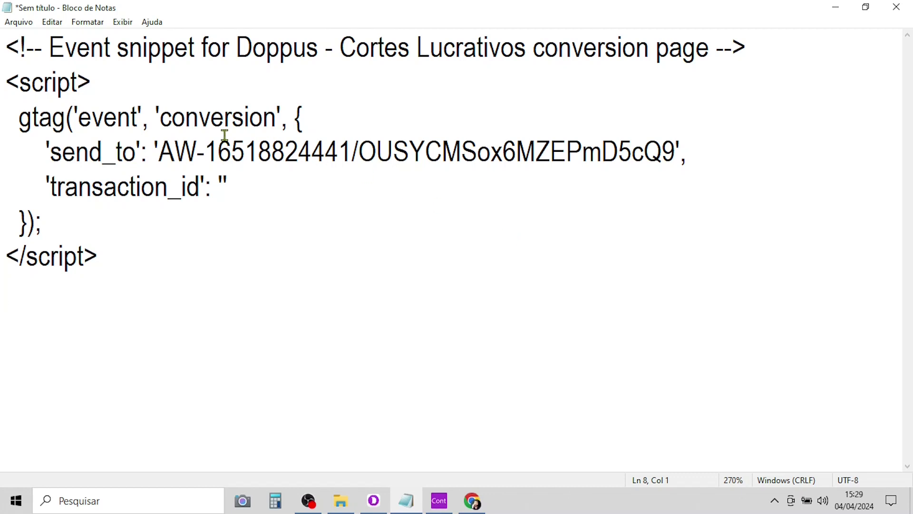
# Highlight the send_to value in the snippet and the quotation marks that enclose it.
pyautogui.moveTo(160, 145); pyautogui.dragTo(675, 153)
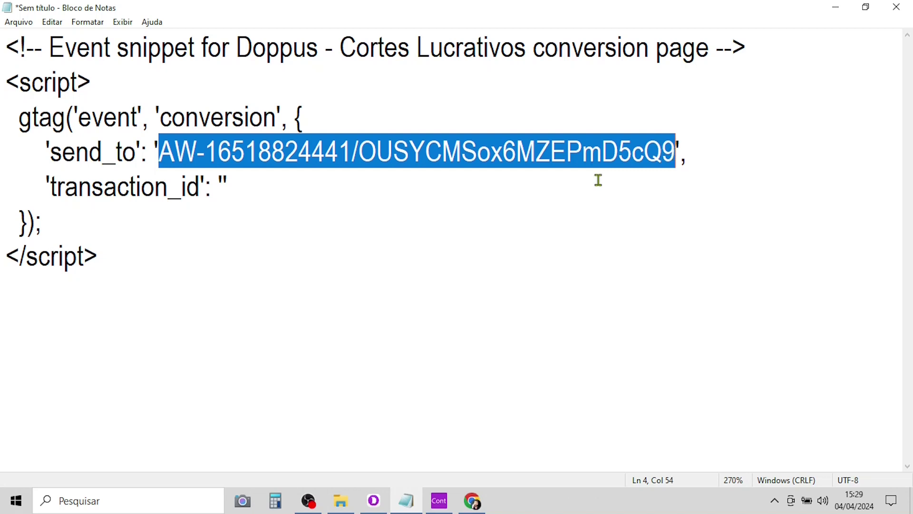
pyautogui.click(357, 218)
pyautogui.click(156, 145)
pyautogui.moveTo(156, 145); pyautogui.dragTo(161, 145)
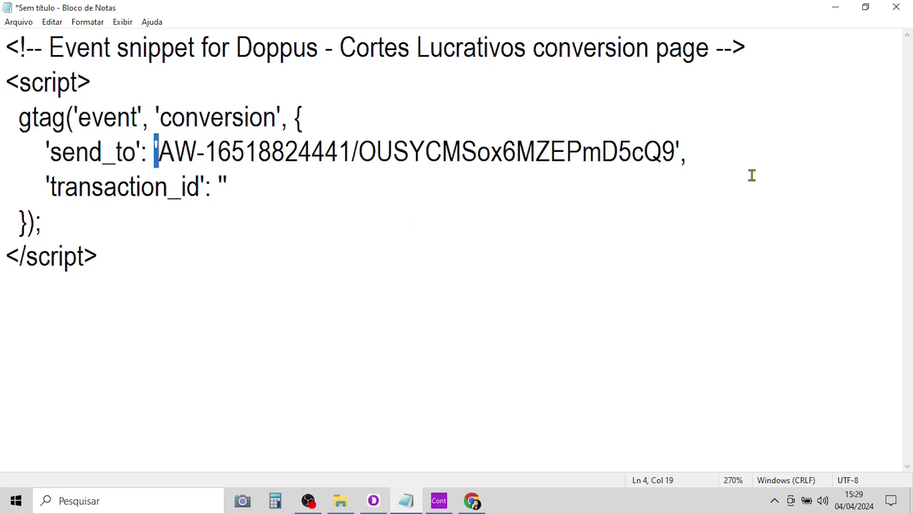
pyautogui.moveTo(673, 145); pyautogui.dragTo(683, 145)
pyautogui.click(557, 255)
# Copy the send_to value without its quotation marks and paste it a few lines below the closing script tag.
pyautogui.moveTo(160, 147); pyautogui.dragTo(674, 146)
pyautogui.hotkey('ctrl', 'c')
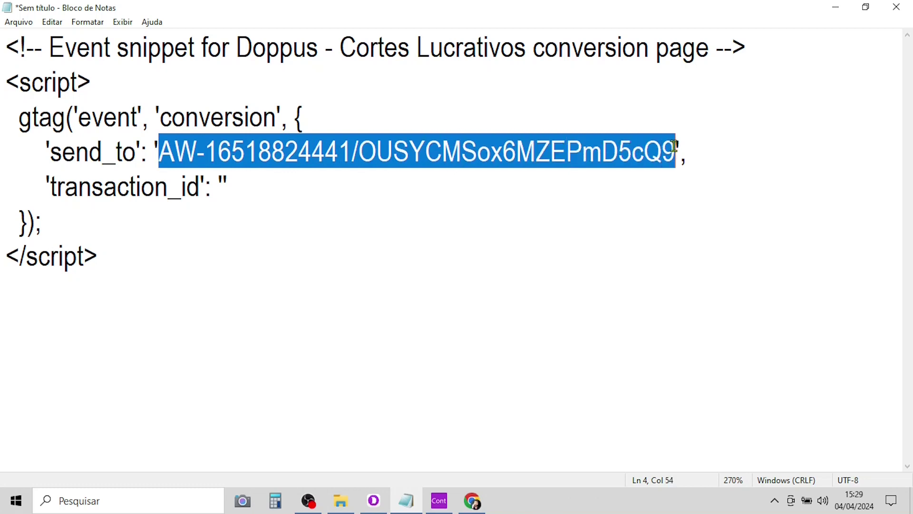
pyautogui.click(146, 257)
pyautogui.press('Return')
pyautogui.press('Return')
pyautogui.press('Return')
pyautogui.press('Return')
pyautogui.hotkey('ctrl', 'v')
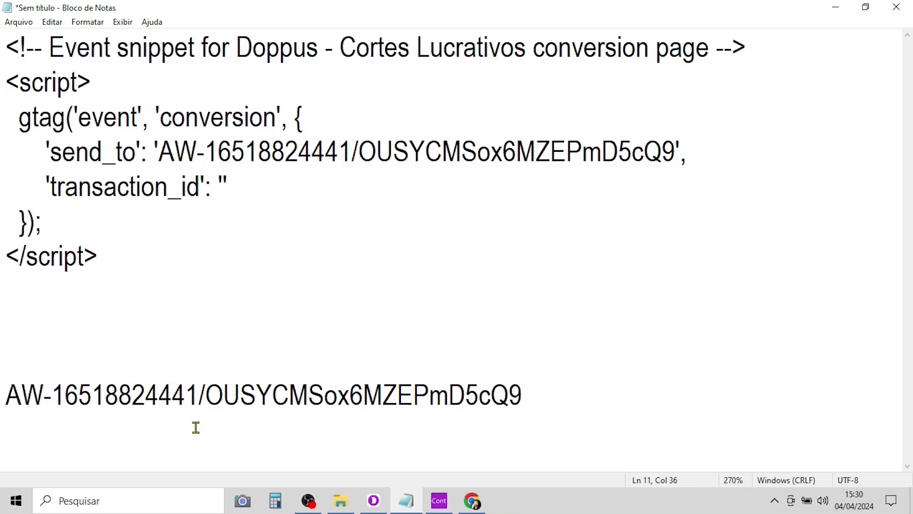
# Put a space on each side of the slash in the pasted value and highlight the conversion label after it.
pyautogui.click(199, 396)
pyautogui.press('Right')
pyautogui.press('Right')
pyautogui.press('Right')
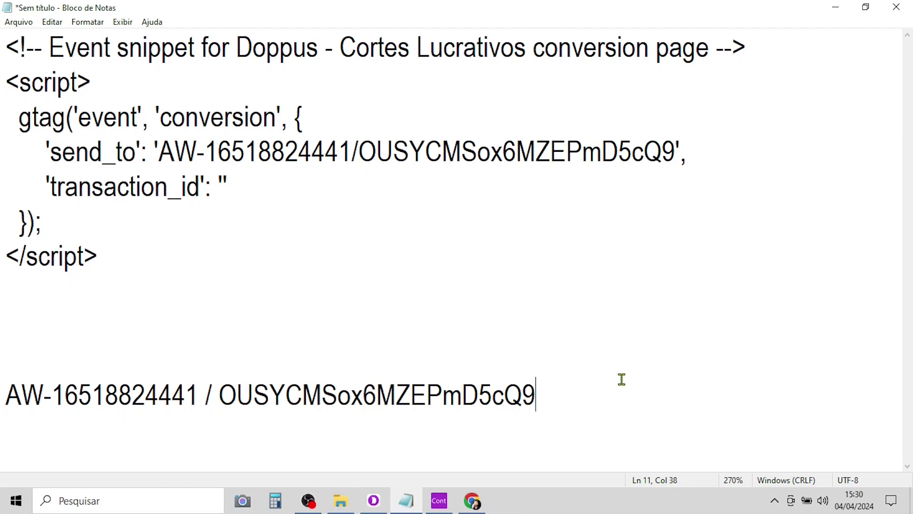
pyautogui.moveTo(9, 391); pyautogui.dragTo(536, 394)
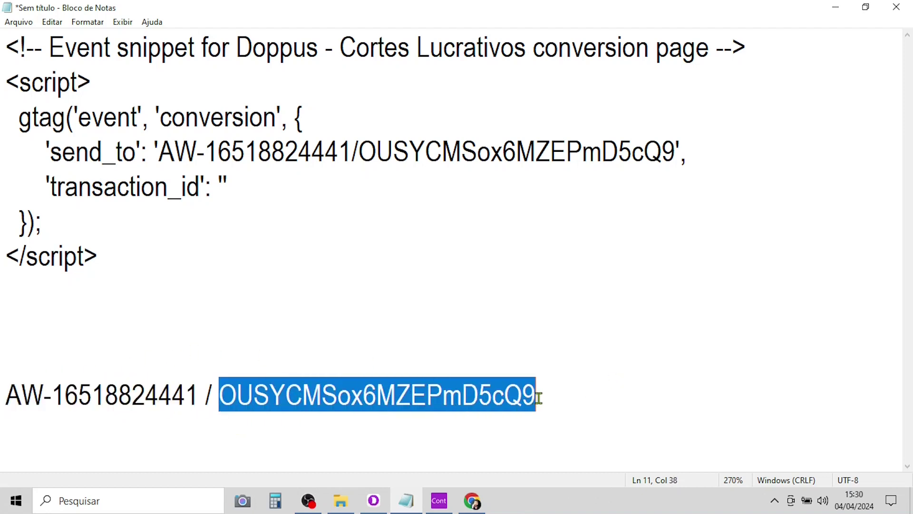
# Return to Google Ads, close the event snippet, copy the conversion name and finish the conversion setup.
pyautogui.click(842, 8)
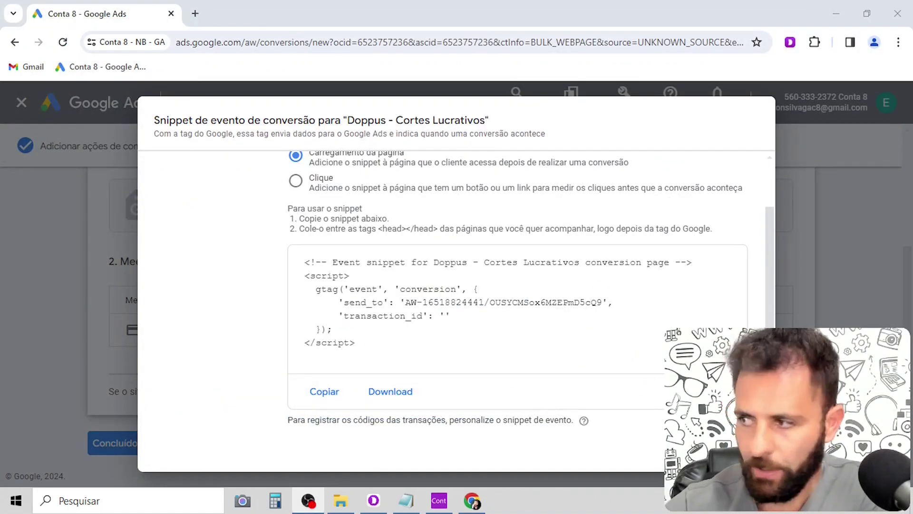
pyautogui.press('Escape')
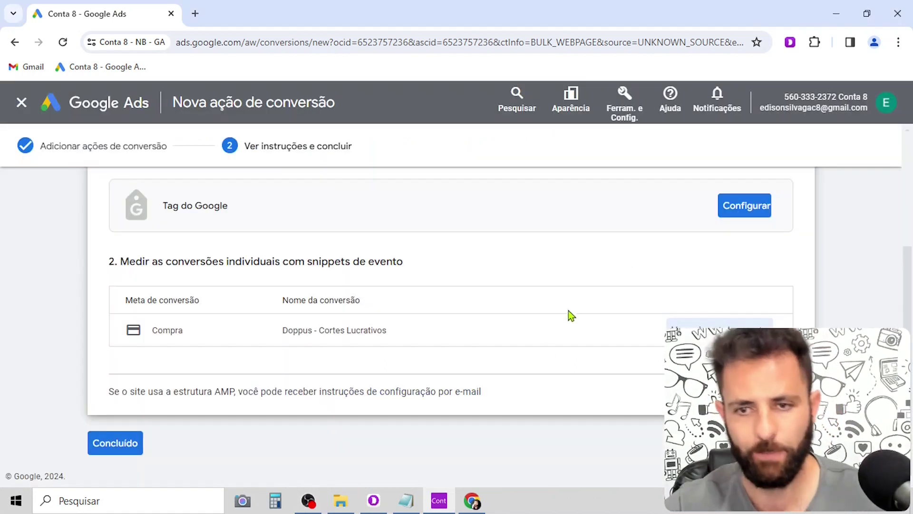
pyautogui.moveTo(284, 330); pyautogui.dragTo(431, 335)
pyautogui.hotkey('ctrl', 'c')
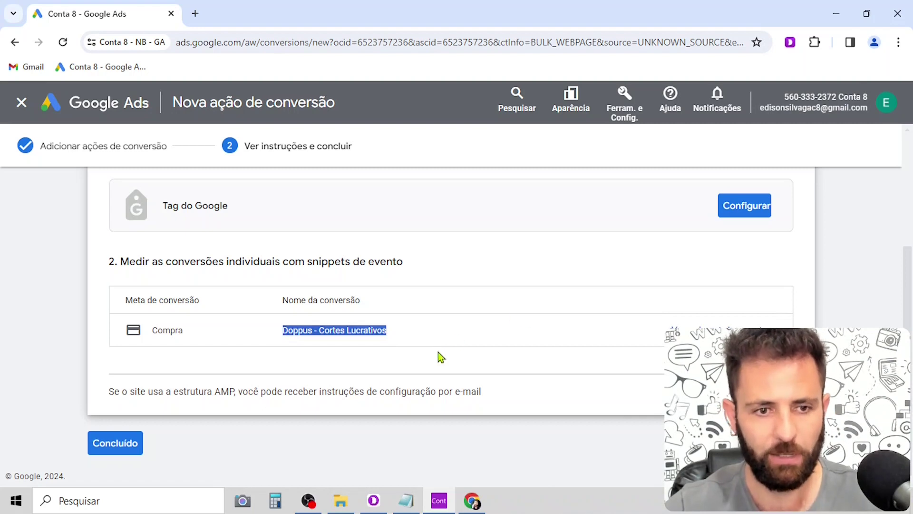
pyautogui.click(127, 449)
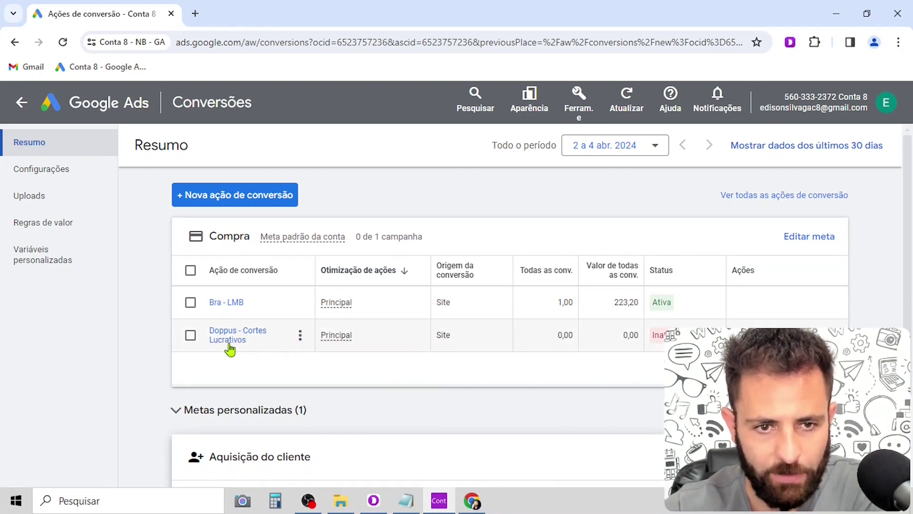
# Create a custom goal named "Doppus - Cortes Lucrativos" that includes the Doppus - Cortes Lucrativos conversion action.
pyautogui.scroll(-2, 445, 330)
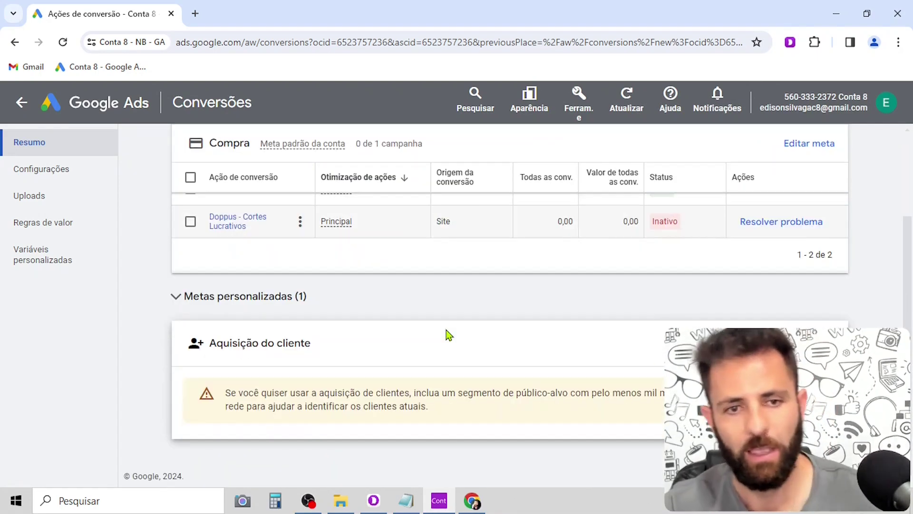
pyautogui.click(220, 301)
pyautogui.scroll(-2, 327, 313)
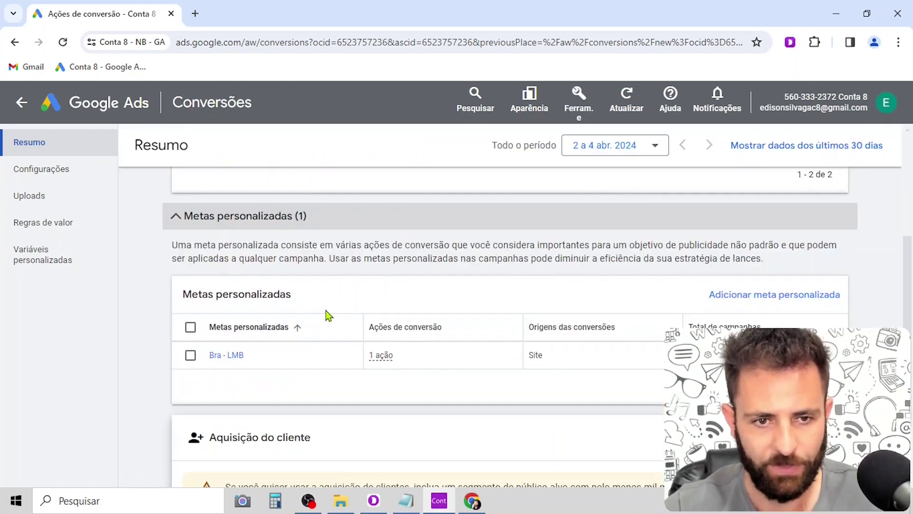
pyautogui.scroll(-2, 326, 310)
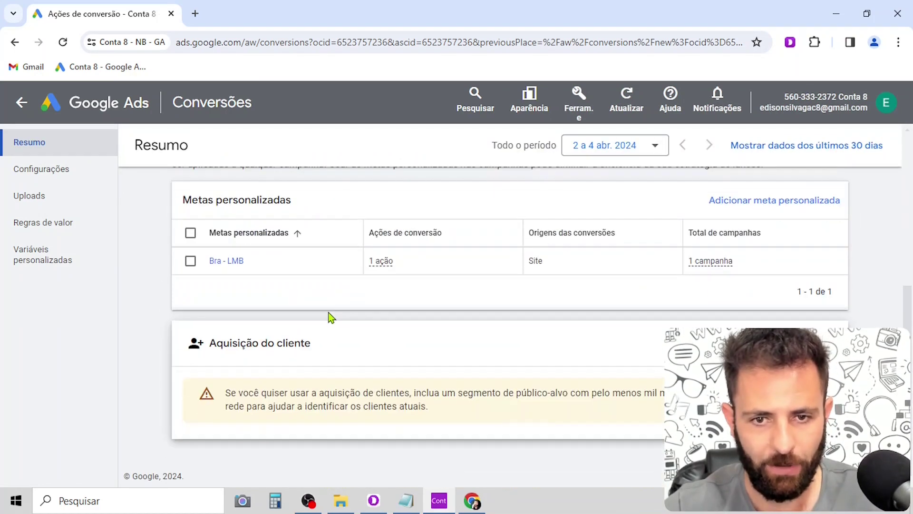
pyautogui.click(764, 211)
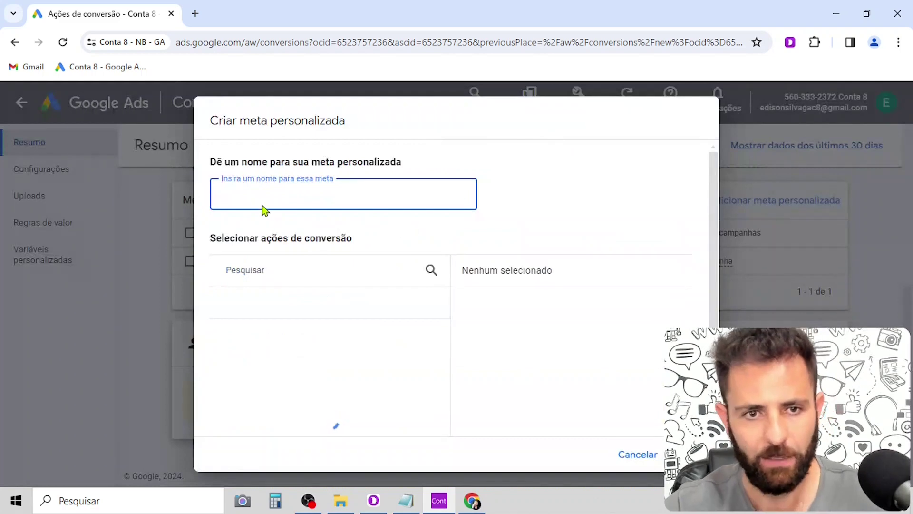
pyautogui.hotkey('ctrl', 'v')
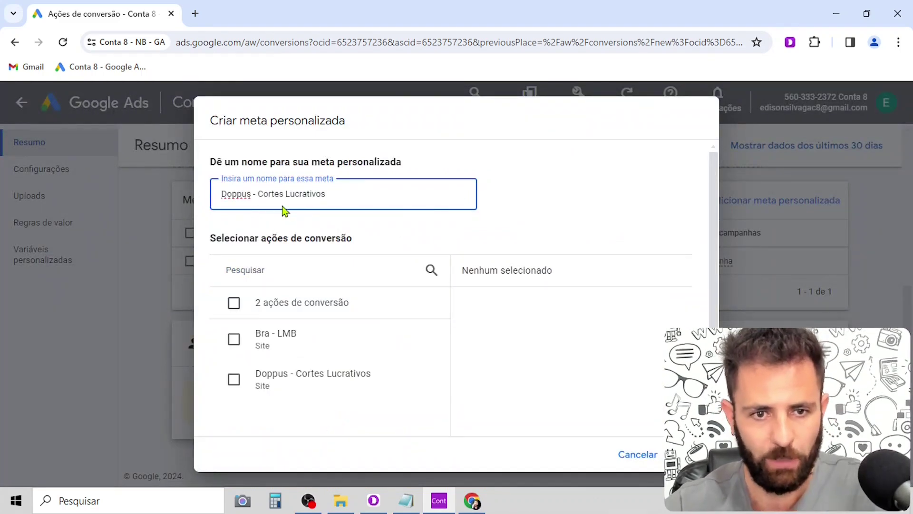
pyautogui.click(234, 380)
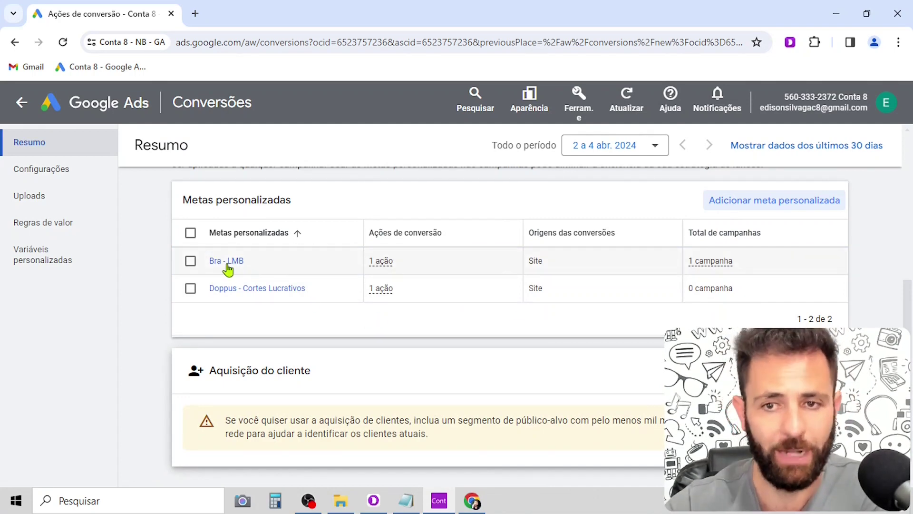
# Switch to the Notepad notes and review the separated conversion ID and conversion label.
pyautogui.click(701, 265)
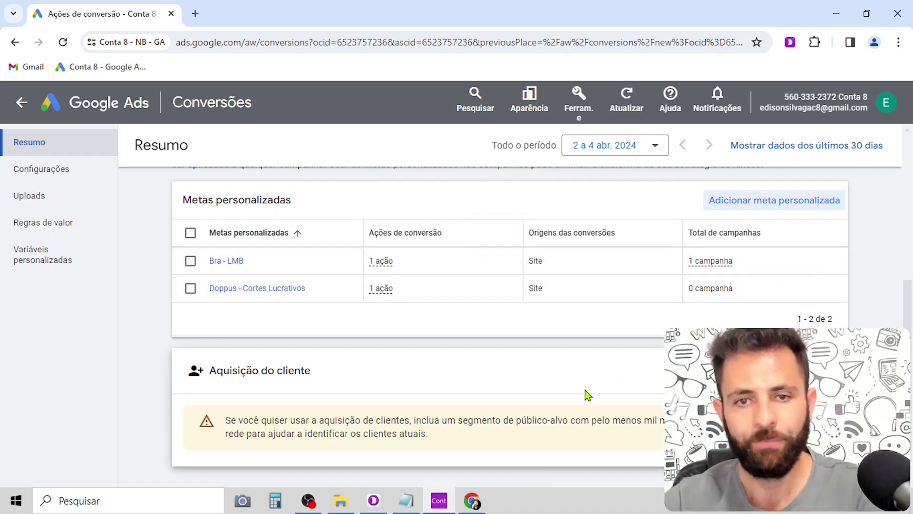
pyautogui.scroll(5, 587, 394)
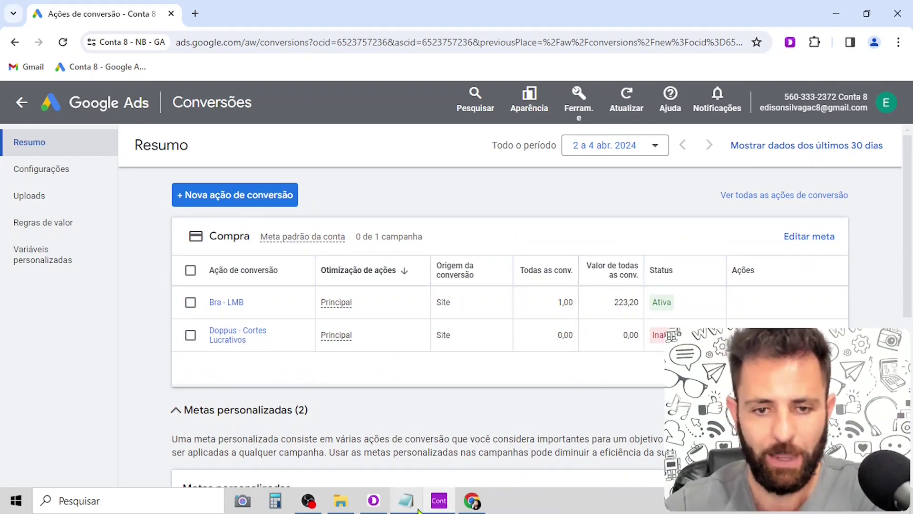
pyautogui.click(406, 500)
pyautogui.click(356, 346)
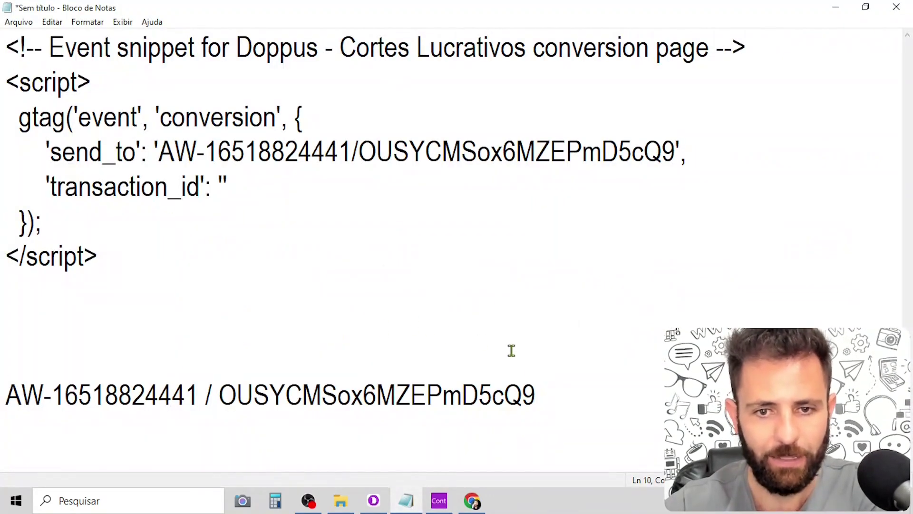
pyautogui.moveTo(541, 383); pyautogui.dragTo(5, 395)
pyautogui.click(510, 305)
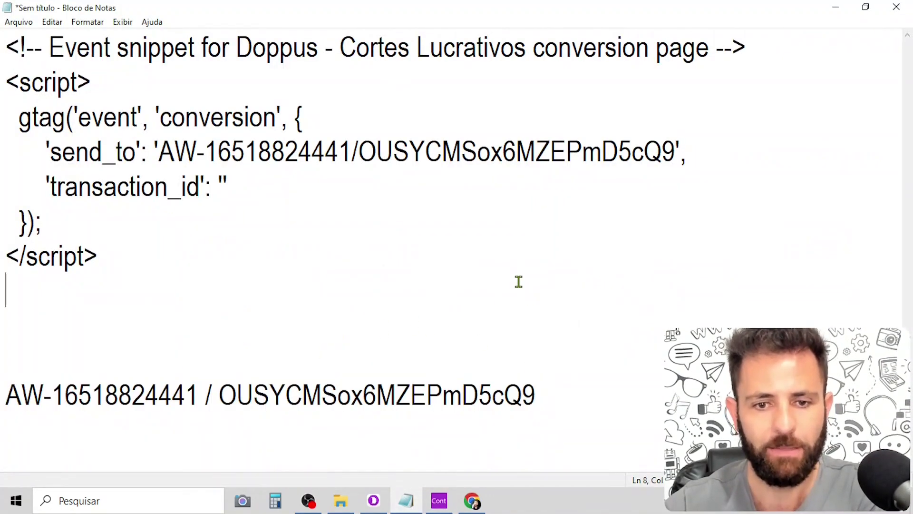
# Switch to the Doppus browser window, close the product details and open the integrations of the Cortes Lucrativos affiliation.
pyautogui.click(472, 501)
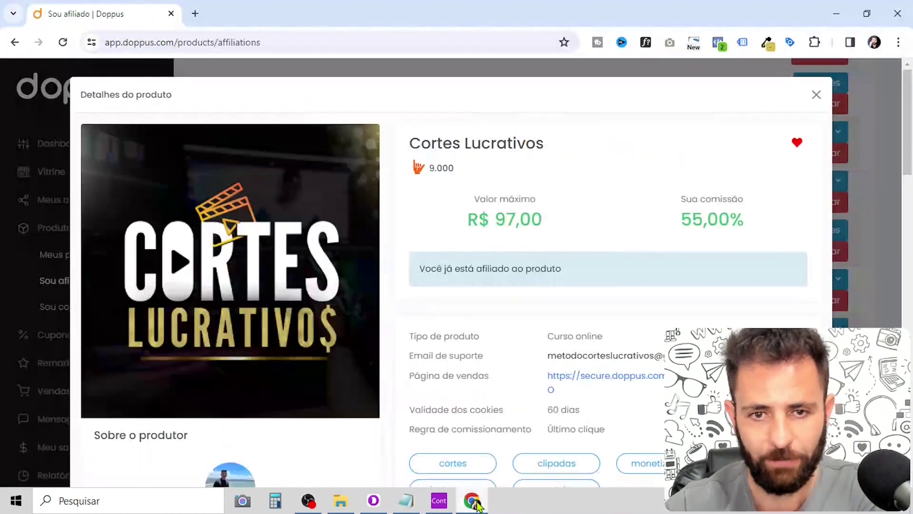
pyautogui.click(816, 95)
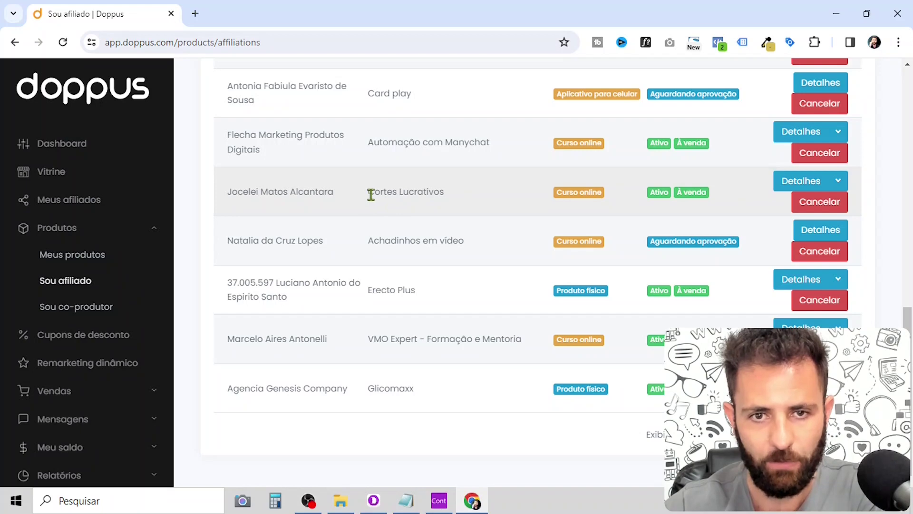
pyautogui.moveTo(367, 194); pyautogui.dragTo(468, 197)
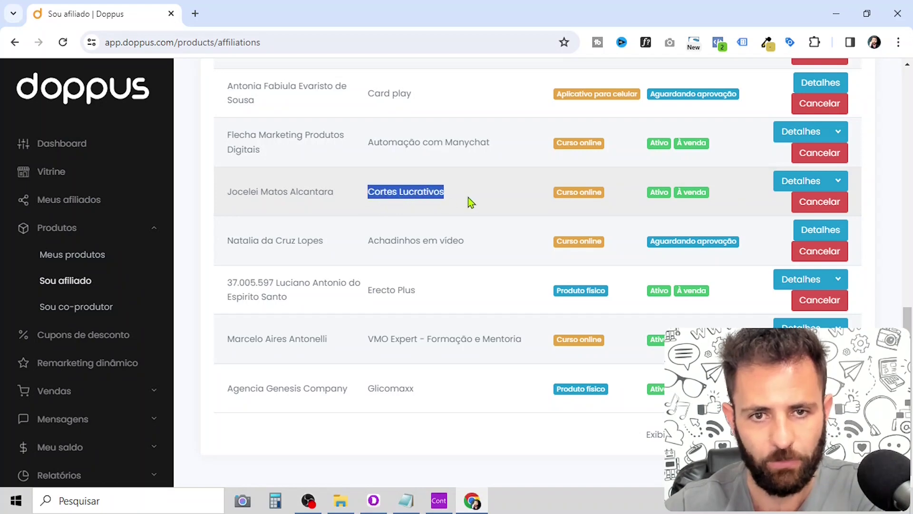
pyautogui.click(838, 184)
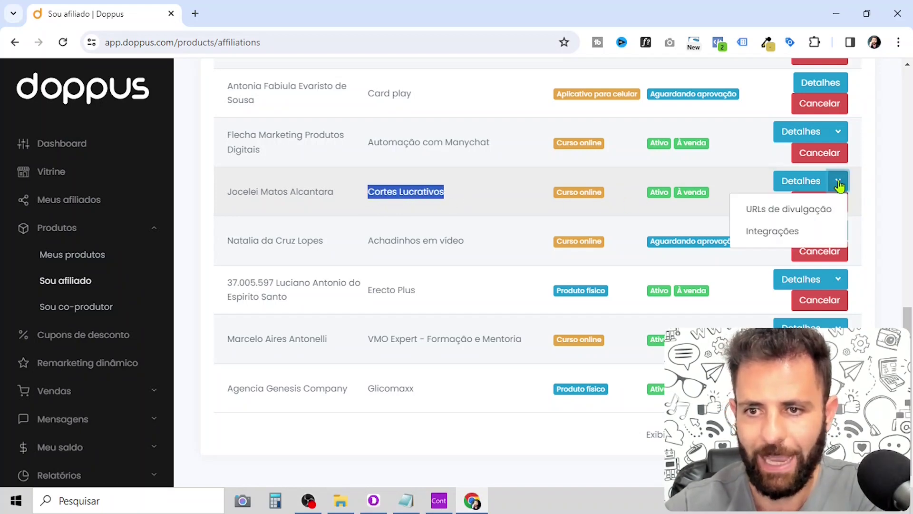
pyautogui.click(807, 233)
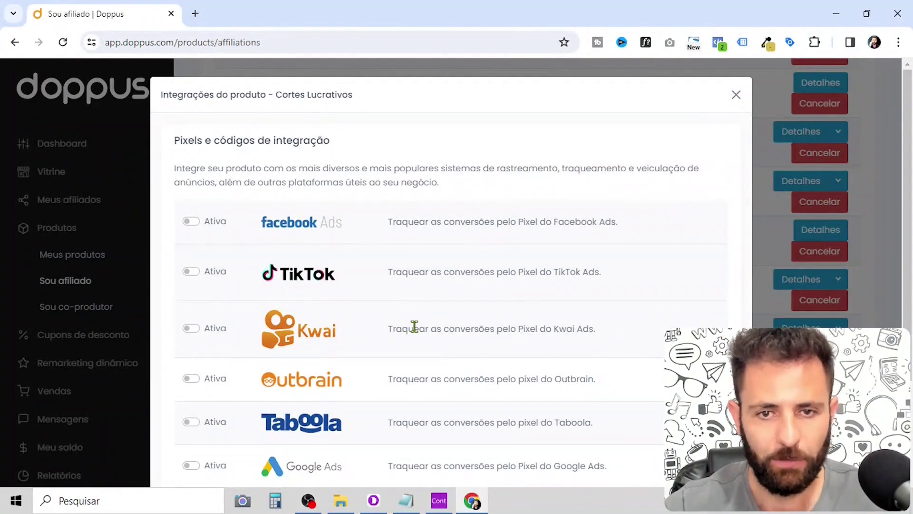
# Activate the Google Ads pixel integration for Cortes Lucrativos.
pyautogui.scroll(-3, 347, 257)
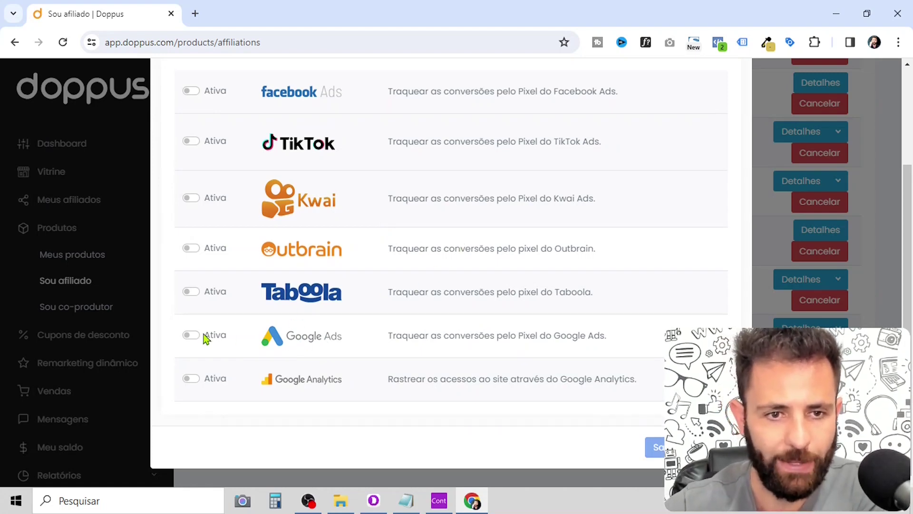
pyautogui.click(191, 335)
pyautogui.scroll(-3, 395, 295)
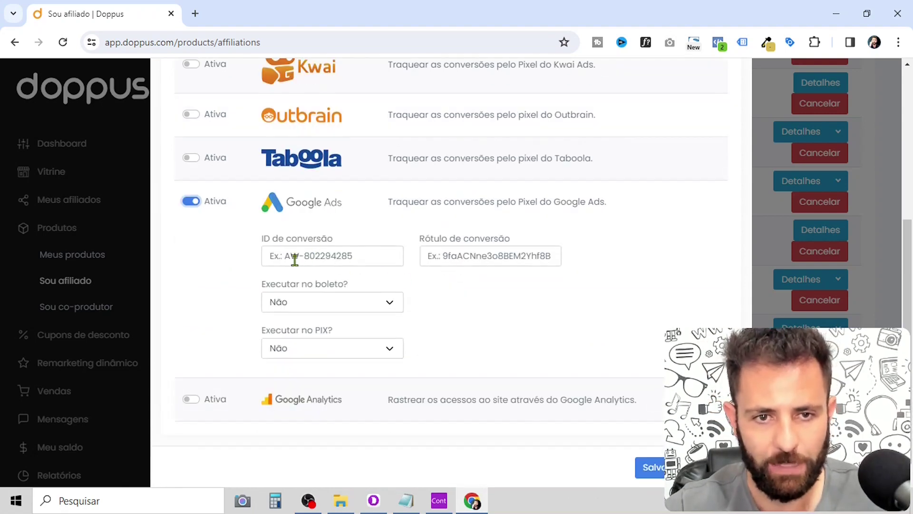
# Copy the conversion ID before the slash in the Notepad notes into the Google Ads "ID de conversão" field.
pyautogui.click(286, 258)
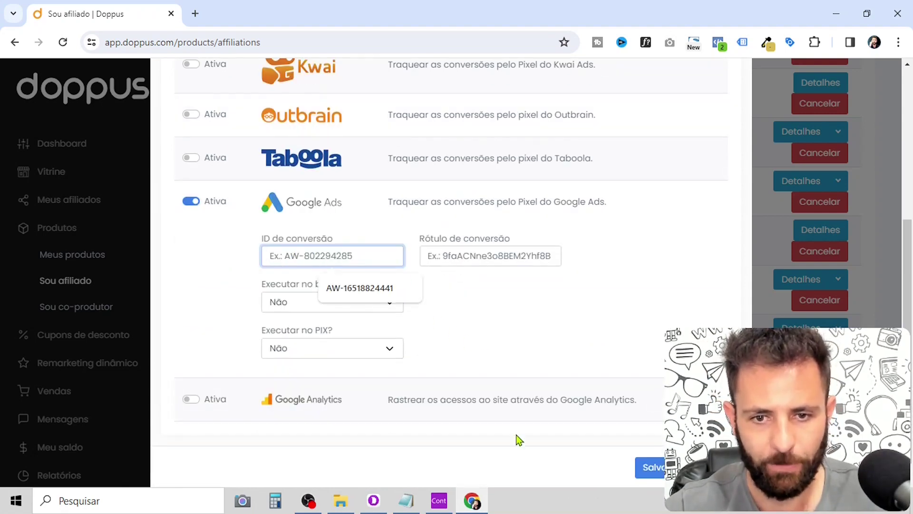
pyautogui.click(405, 500)
pyautogui.moveTo(6, 394); pyautogui.dragTo(199, 395)
pyautogui.hotkey('ctrl', 'c')
pyautogui.click(472, 500)
pyautogui.hotkey('ctrl', 'v')
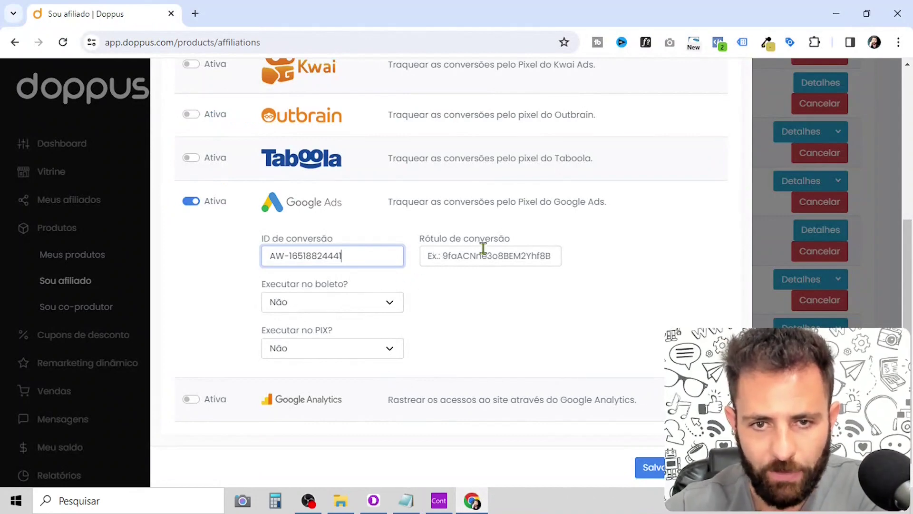
# Copy the conversion label after the slash in the Notepad notes into the Google Ads "Rótulo de conversão" field.
pyautogui.click(406, 501)
pyautogui.click(287, 428)
pyautogui.moveTo(227, 398); pyautogui.dragTo(529, 400)
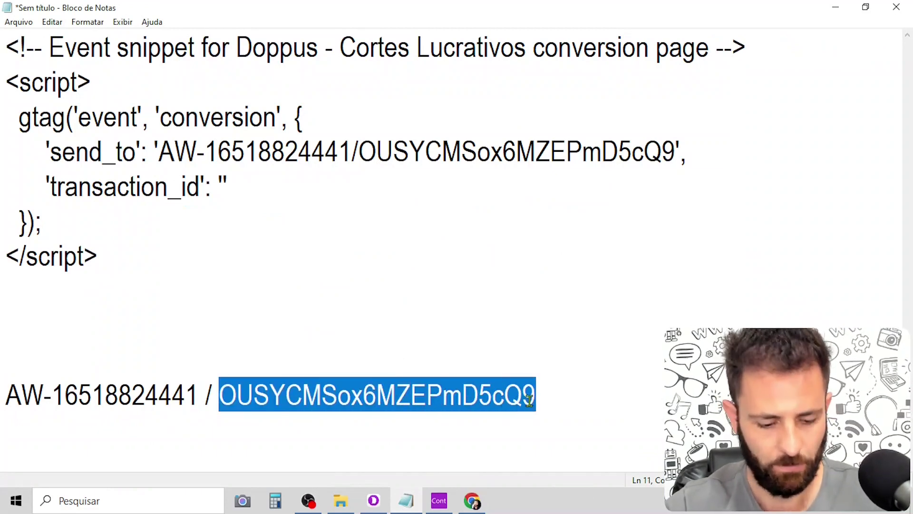
pyautogui.hotkey('ctrl', 'c')
pyautogui.click(472, 500)
pyautogui.click(461, 259)
pyautogui.hotkey('ctrl', 'a')
pyautogui.hotkey('ctrl', 'v')
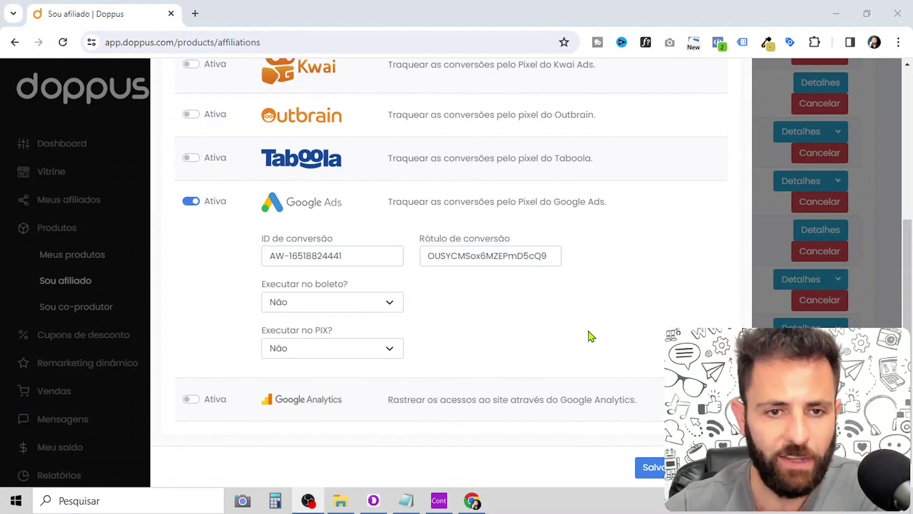
# Set both "Executar no boleto?" and "Executar no PIX?" to Sim for the Google Ads pixel.
pyautogui.click(395, 306)
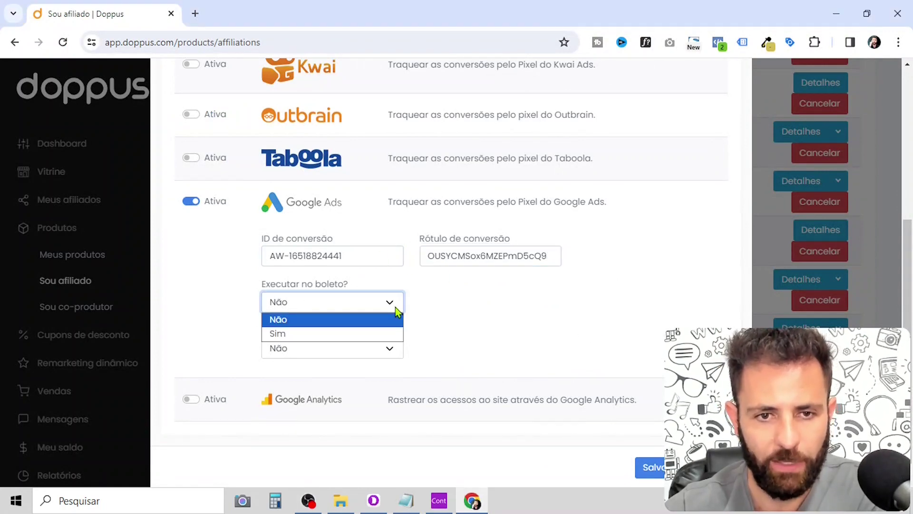
pyautogui.click(316, 330)
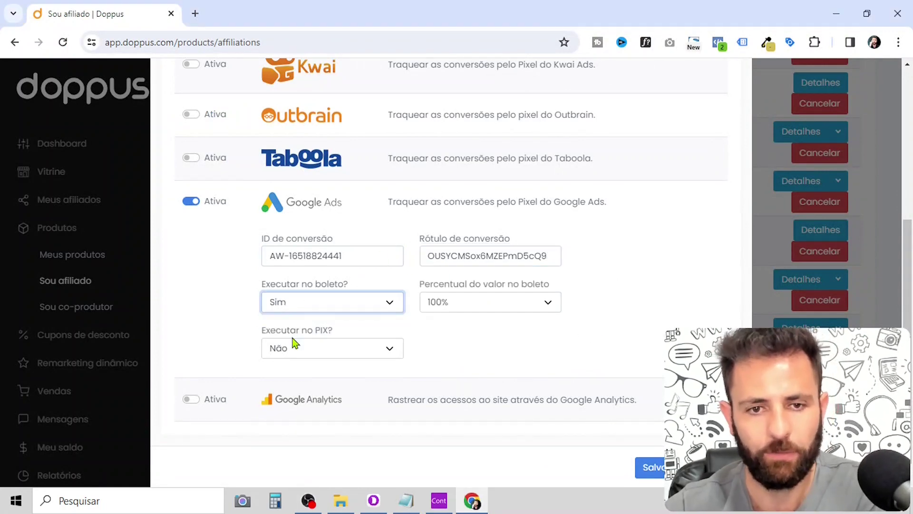
pyautogui.click(388, 349)
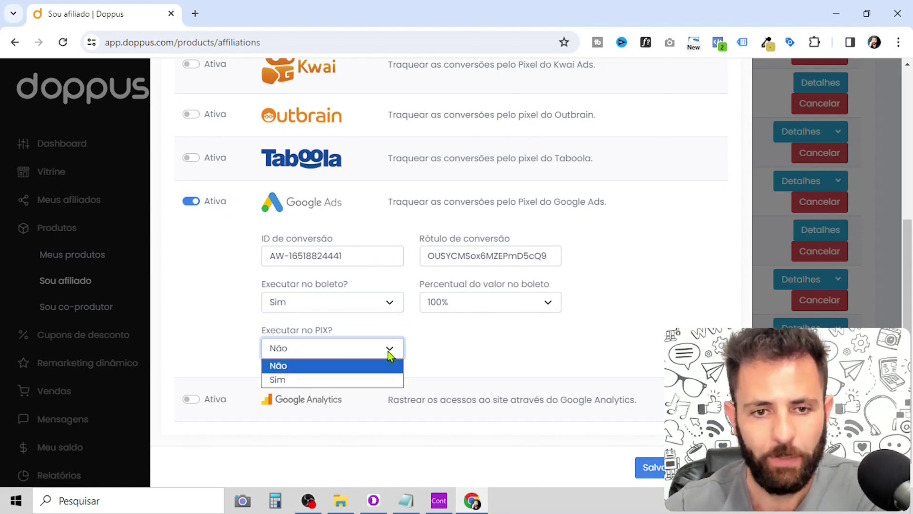
pyautogui.click(313, 381)
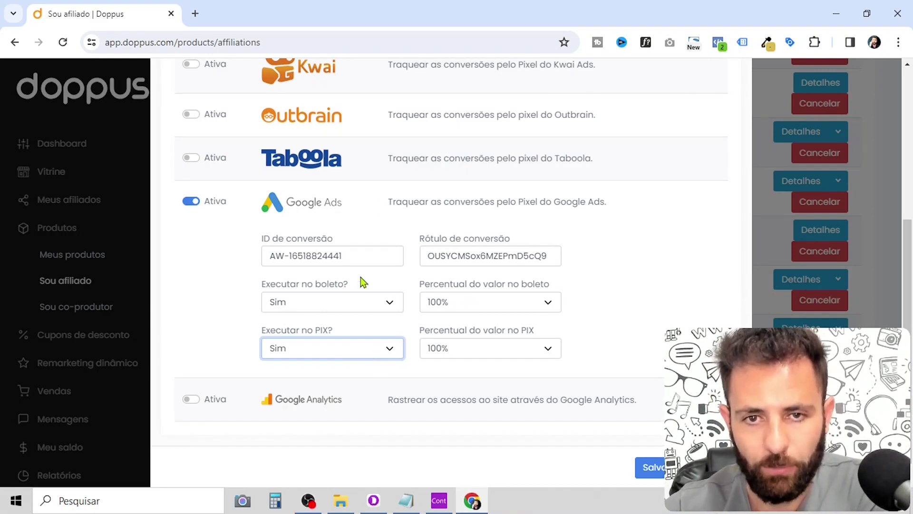
# Set the boleto and PIX value percentages to 55% each and save the integration.
pyautogui.click(549, 302)
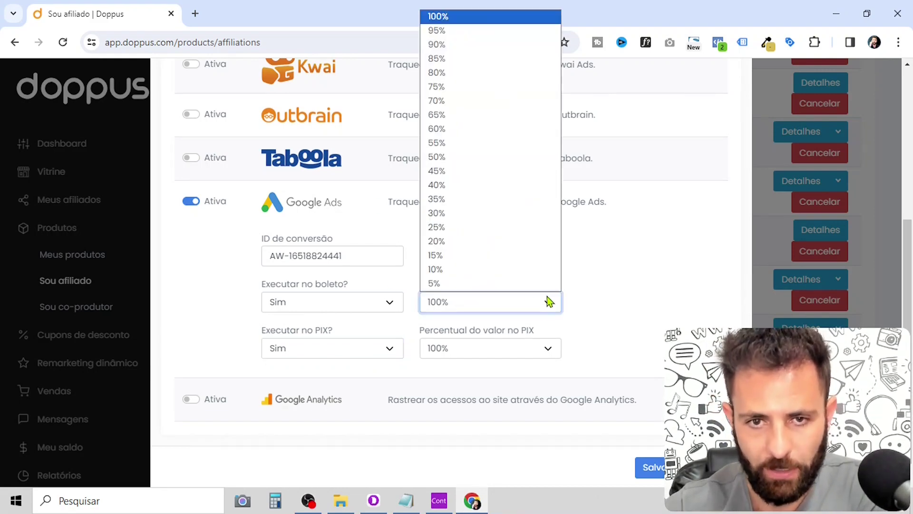
pyautogui.click(471, 144)
pyautogui.click(546, 349)
pyautogui.click(461, 190)
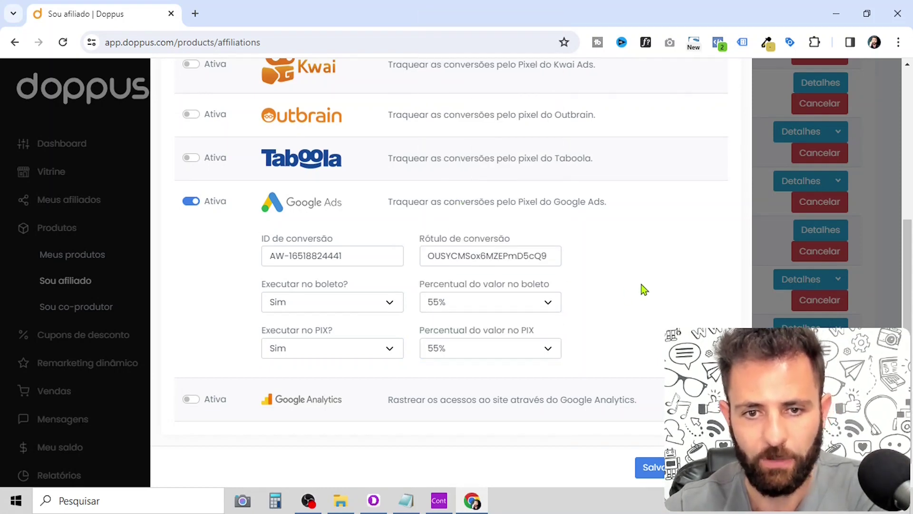
pyautogui.scroll(-1, 490, 243)
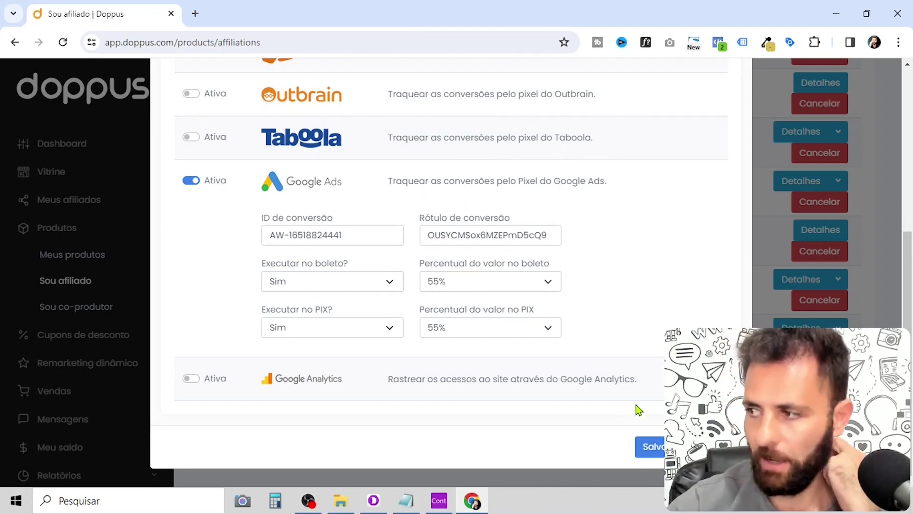
pyautogui.click(646, 447)
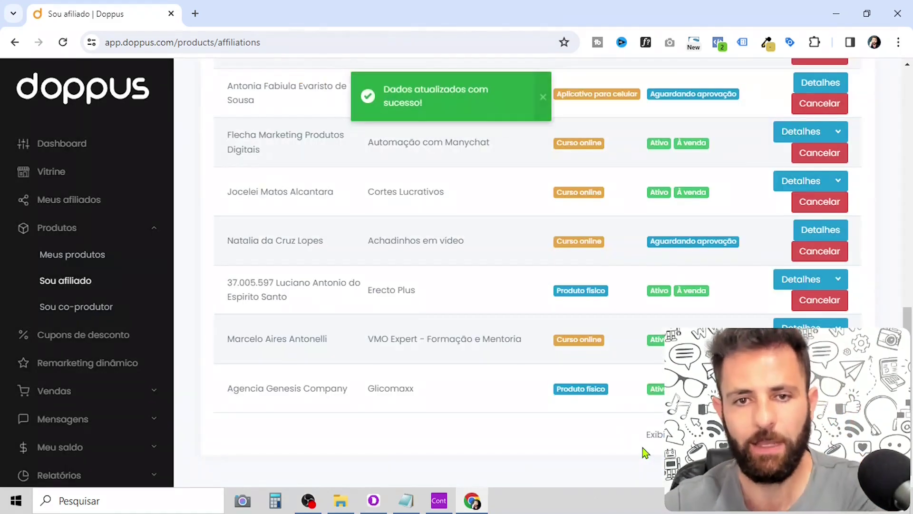
# Reopen the Cortes Lucrativos integrations, check the Google Ads pixel settings and save them again.
pyautogui.scroll(1, 546, 265)
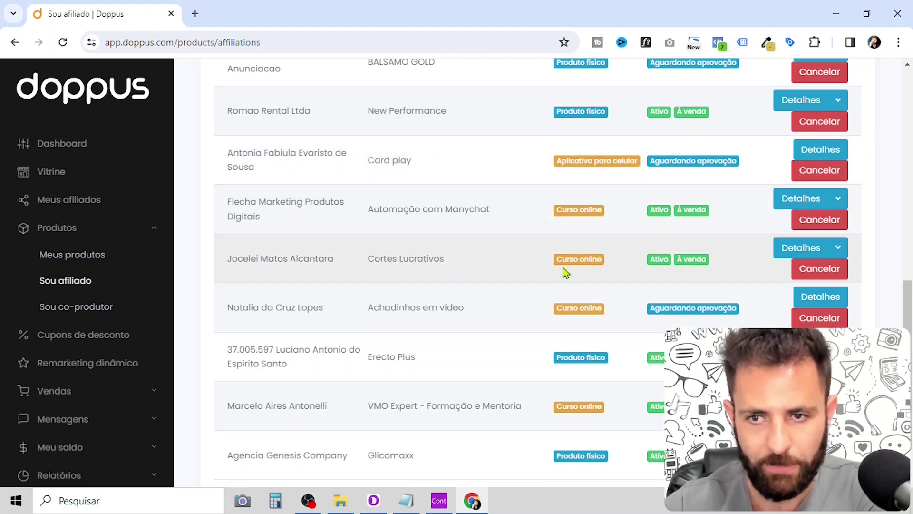
pyautogui.click(838, 248)
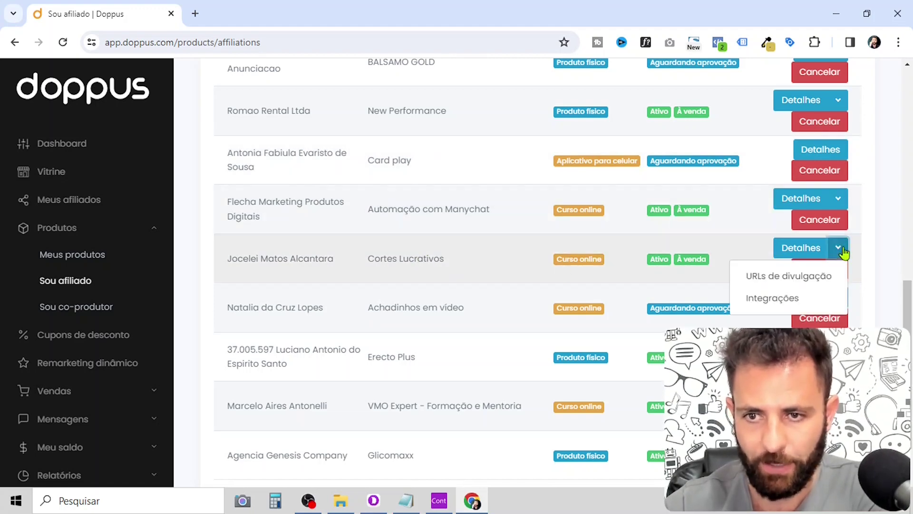
pyautogui.click(774, 298)
pyautogui.scroll(-4, 206, 333)
pyautogui.scroll(4, 229, 369)
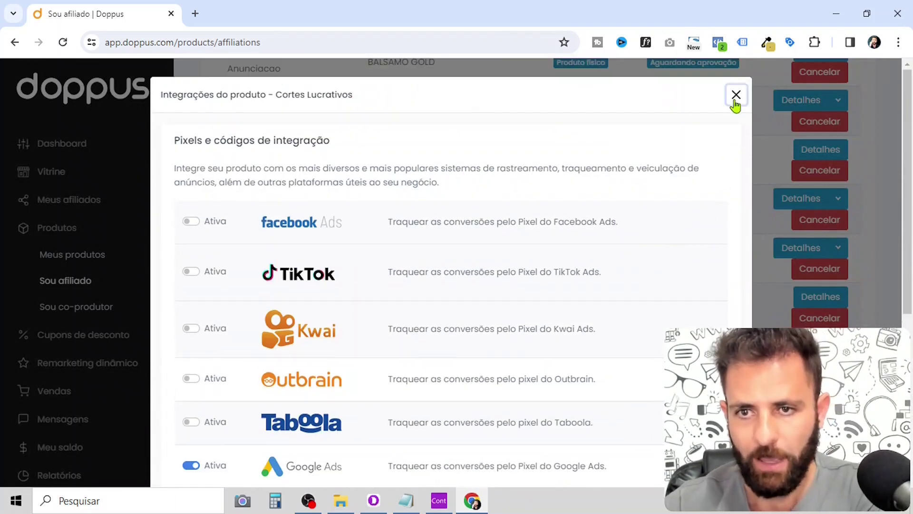
pyautogui.click(735, 97)
pyautogui.click(399, 359)
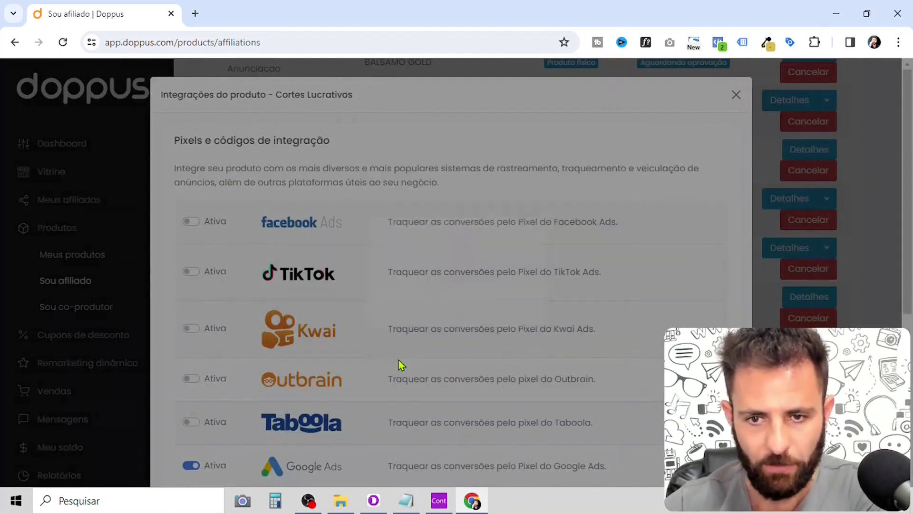
pyautogui.scroll(-6, 398, 360)
pyautogui.click(658, 454)
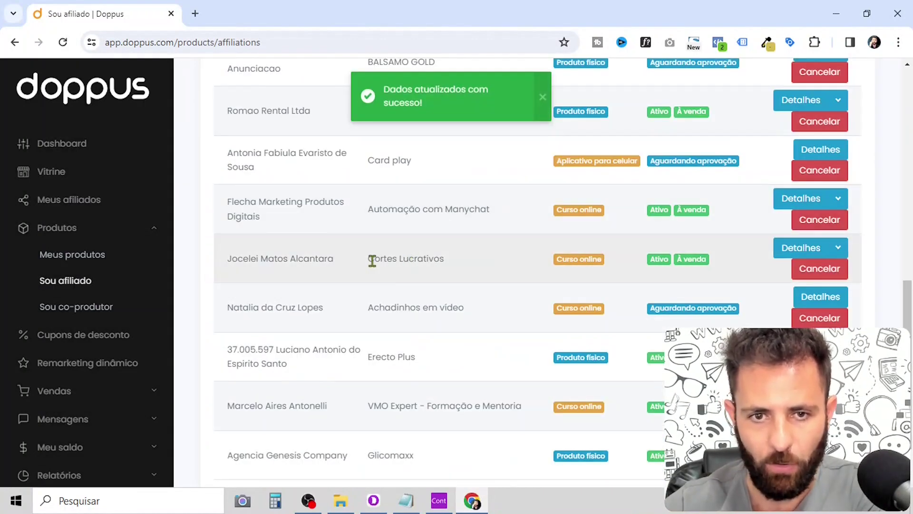
# Open the "URLs de divulgação" of Cortes Lucrativos and review its sales page, social media and checkout links.
pyautogui.moveTo(376, 260); pyautogui.dragTo(469, 267)
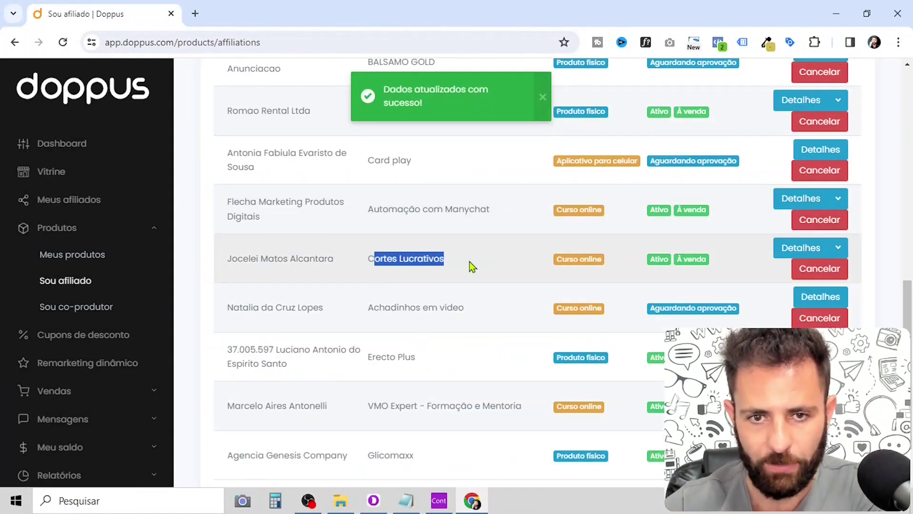
pyautogui.click(839, 255)
pyautogui.click(826, 277)
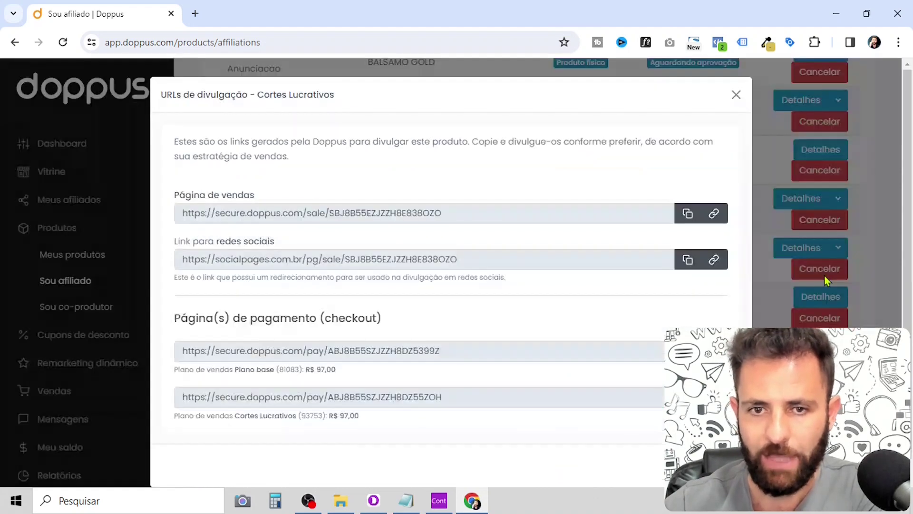
pyautogui.scroll(-1, 434, 214)
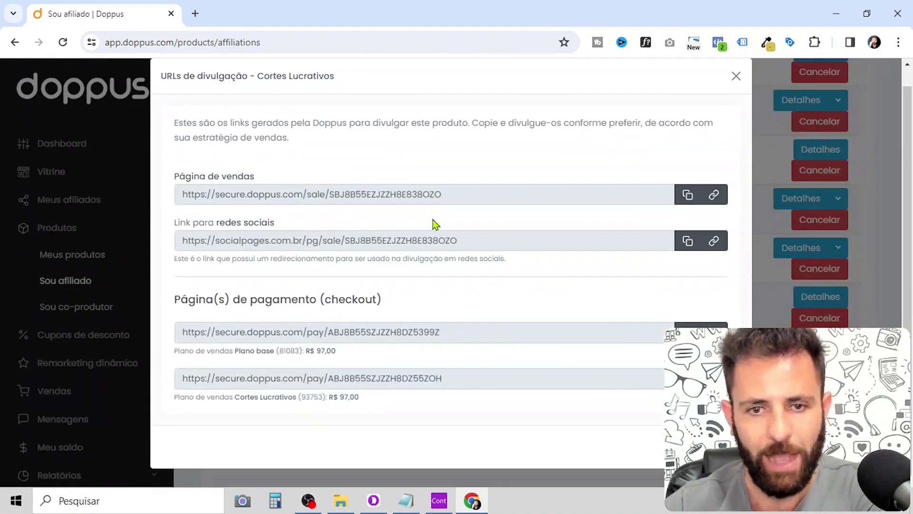
pyautogui.scroll(1, 434, 221)
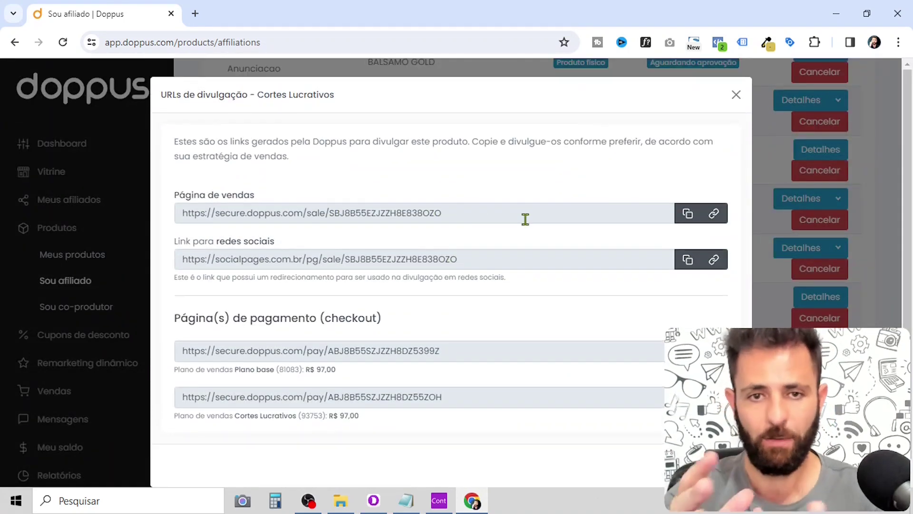